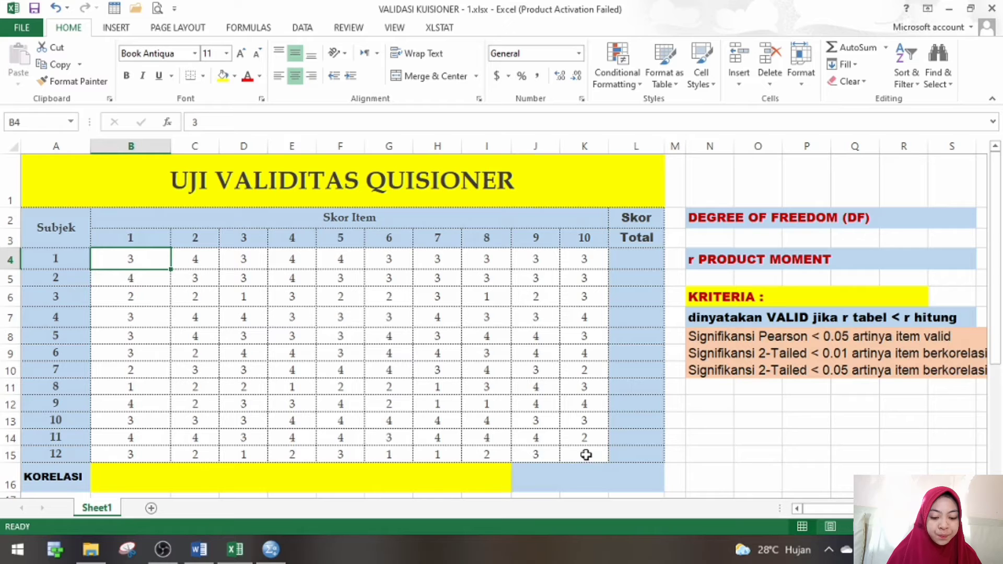
# Calculate subject 1's total score in L4 with the formula =SUM(B4:K4).
pyautogui.click(634, 260)
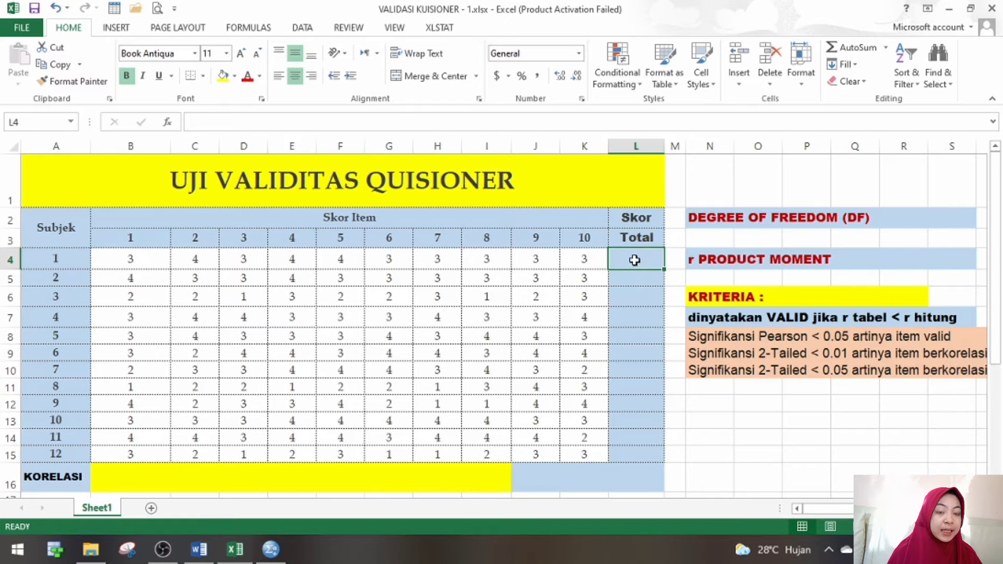
pyautogui.write('=')
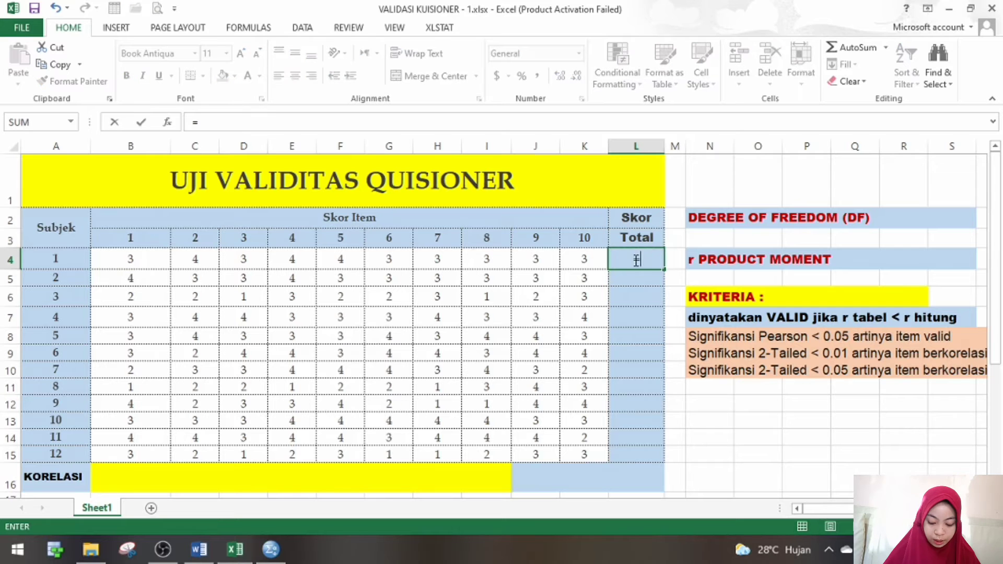
pyautogui.write('S')
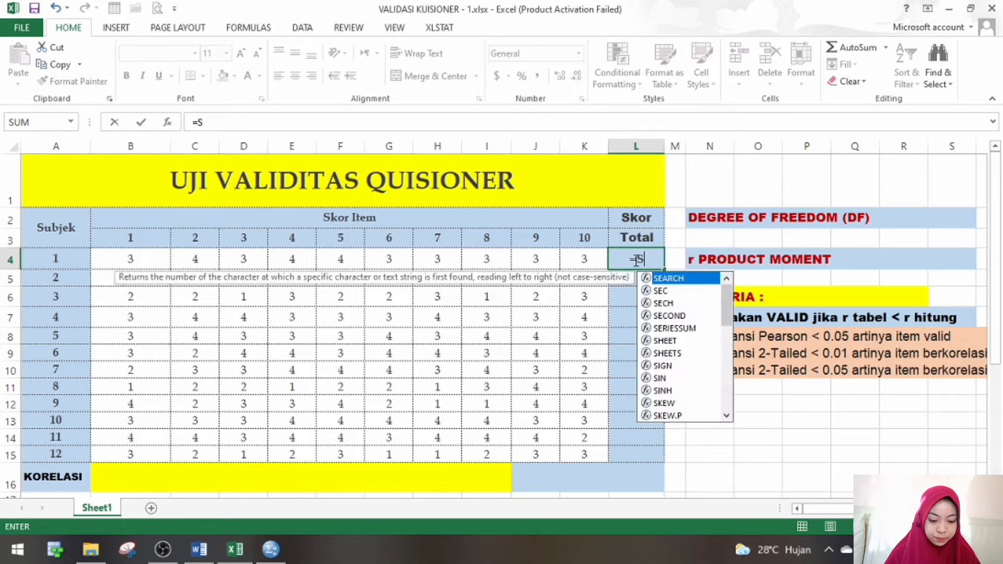
pyautogui.write('UM(')
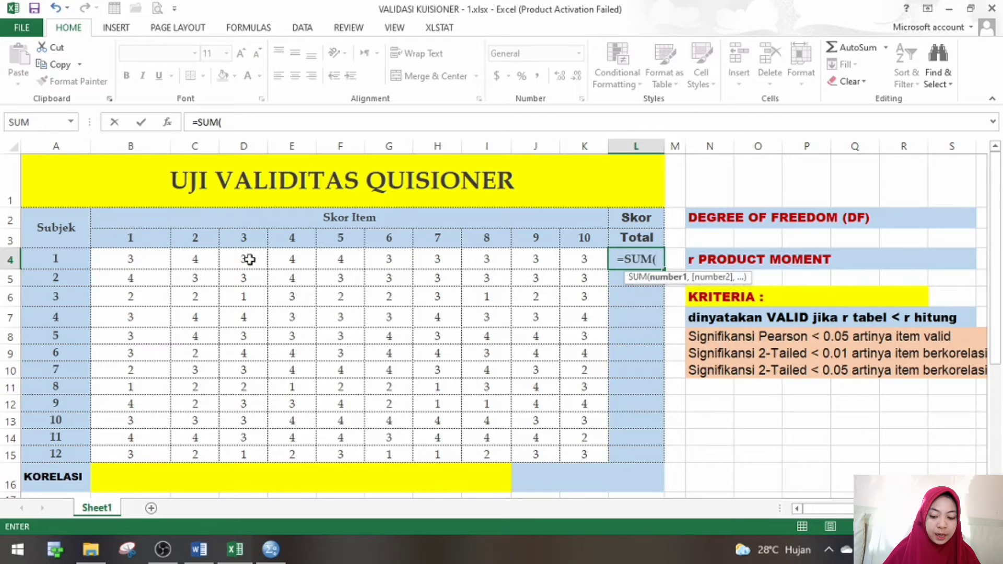
pyautogui.moveTo(149, 257); pyautogui.dragTo(582, 260)
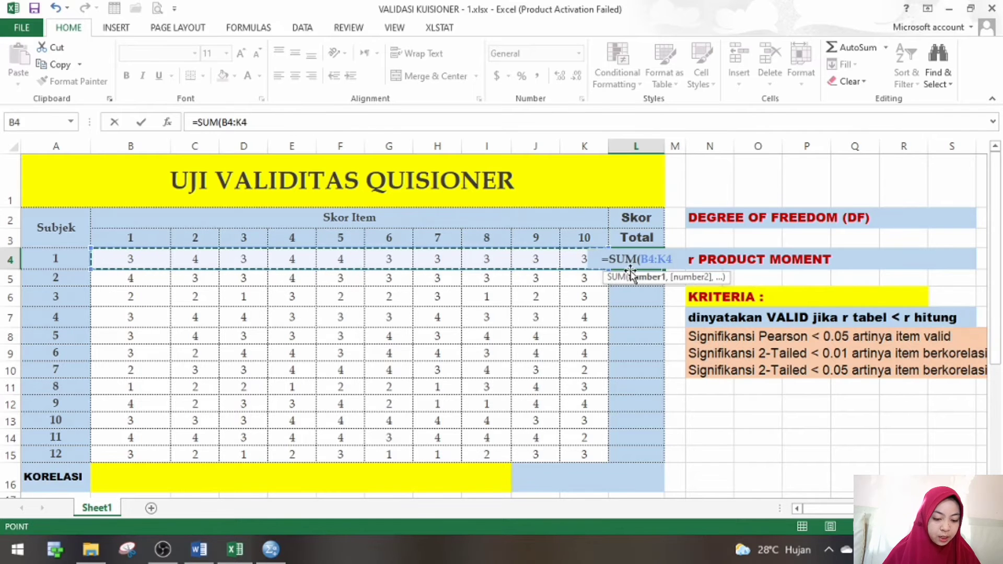
pyautogui.write(')')
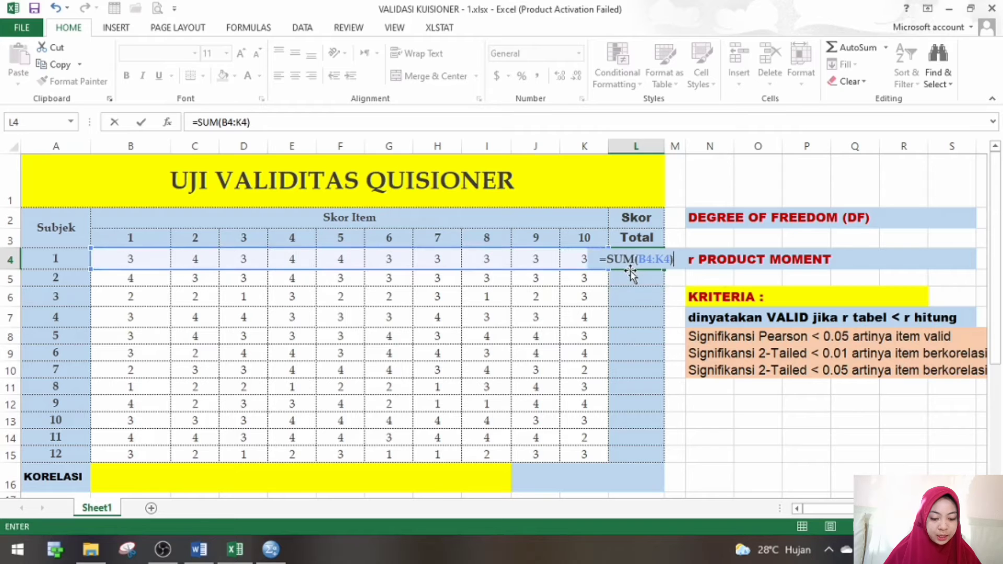
pyautogui.press('Return')
# Fill the total score formula from L4 down to L15 for the remaining subjects.
pyautogui.click(644, 256)
pyautogui.moveTo(664, 269); pyautogui.dragTo(659, 457)
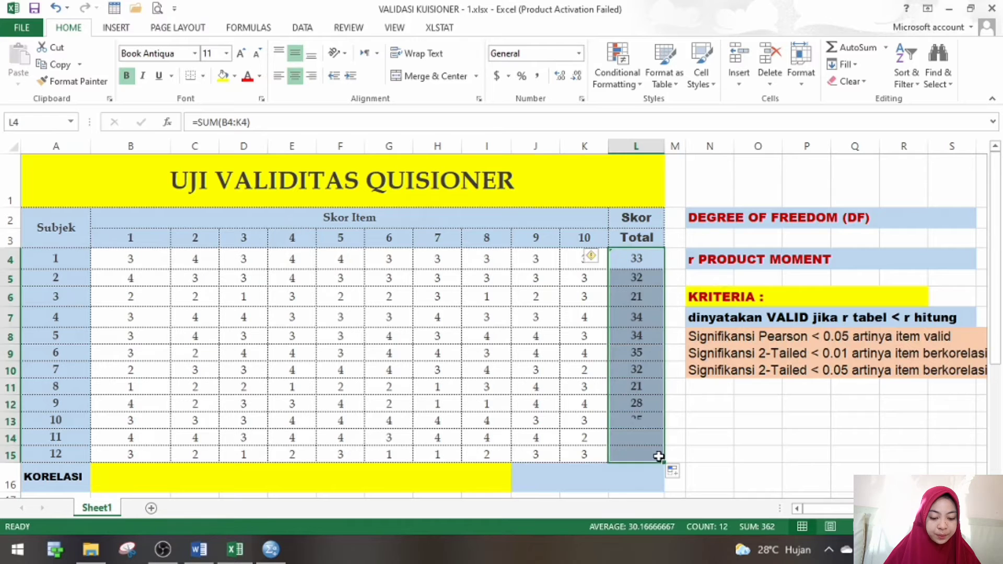
pyautogui.click(707, 448)
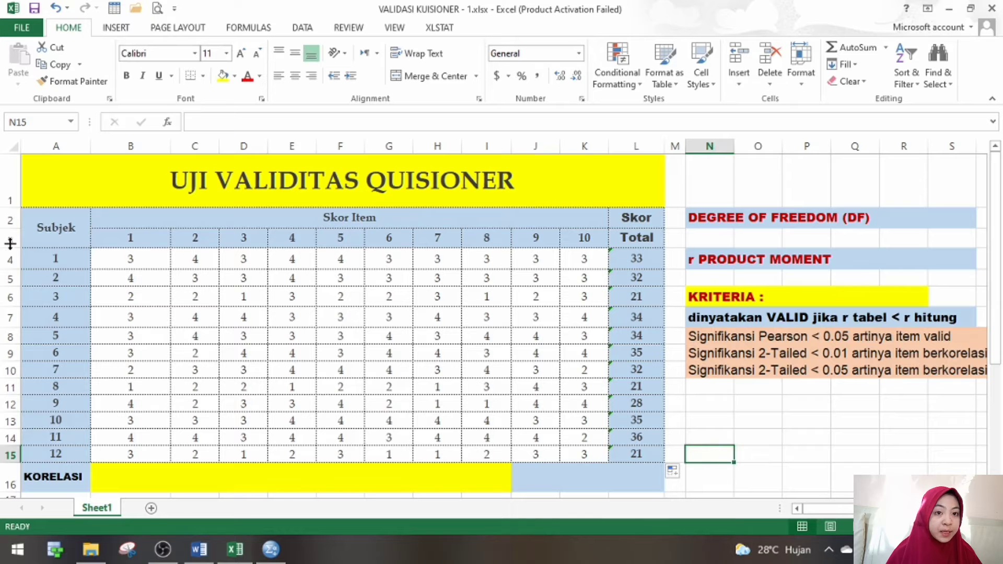
# Correlate item 1 with the total scores in B16 using =CORREL(B4:B15,$L$4:$L$15), with the total score range as an absolute reference.
pyautogui.click(134, 479)
pyautogui.write('=CORR')
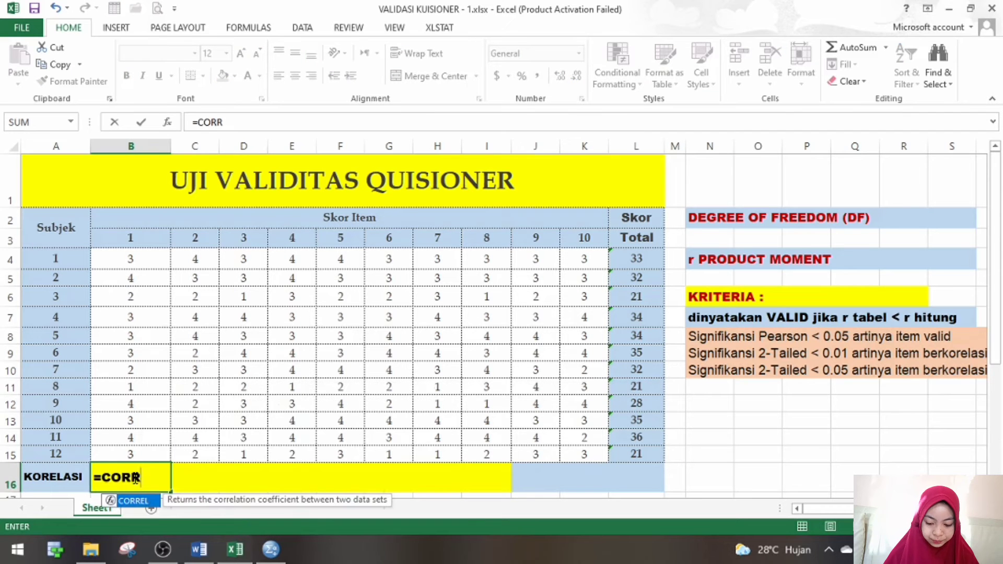
pyautogui.write('EL(')
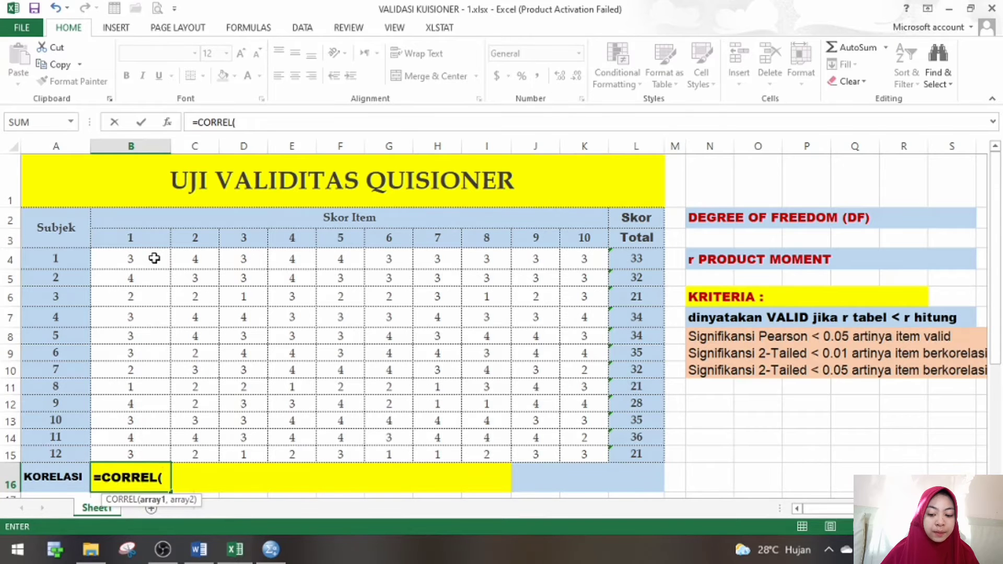
pyautogui.moveTo(154, 258); pyautogui.dragTo(141, 451)
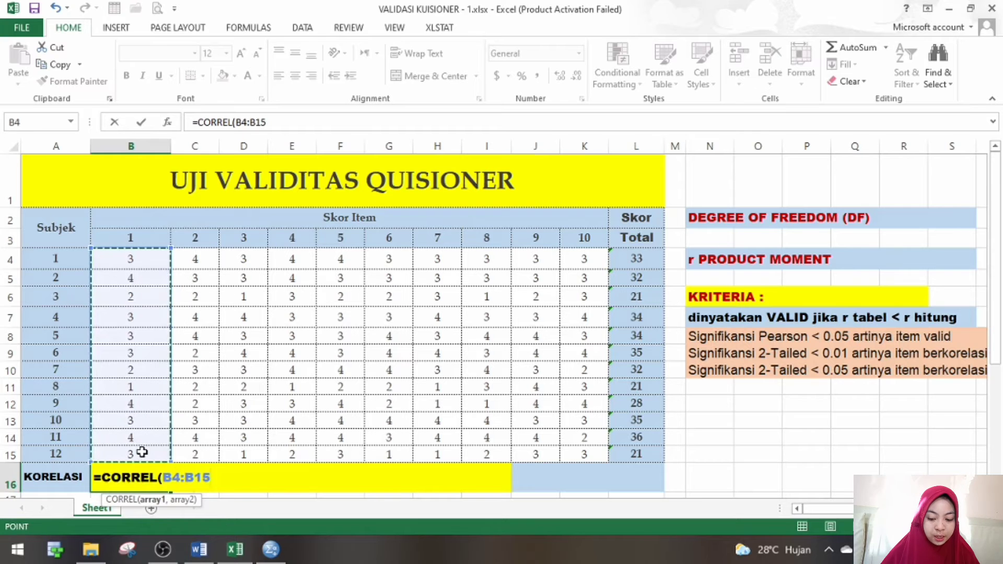
pyautogui.write(',')
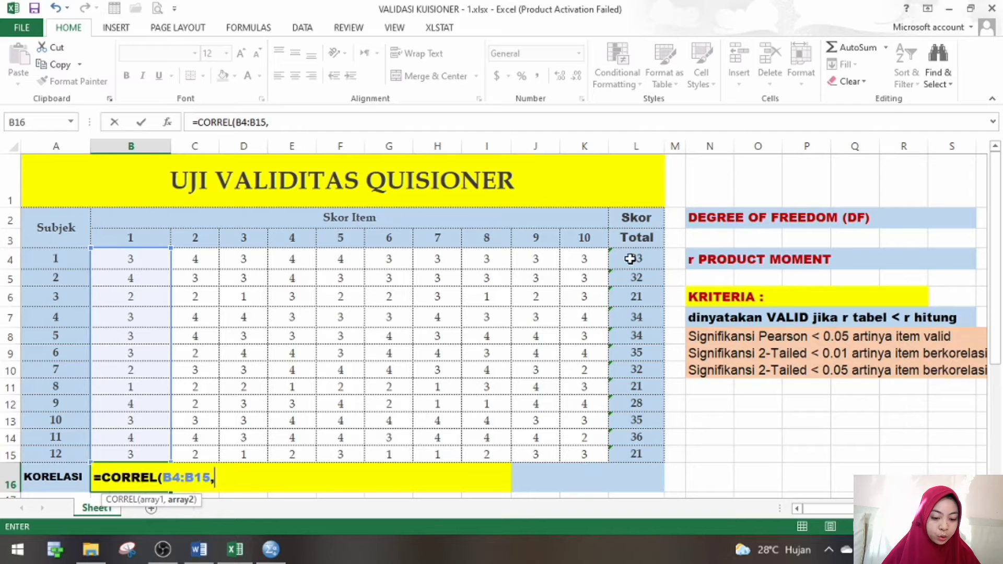
pyautogui.moveTo(630, 259); pyautogui.dragTo(639, 456)
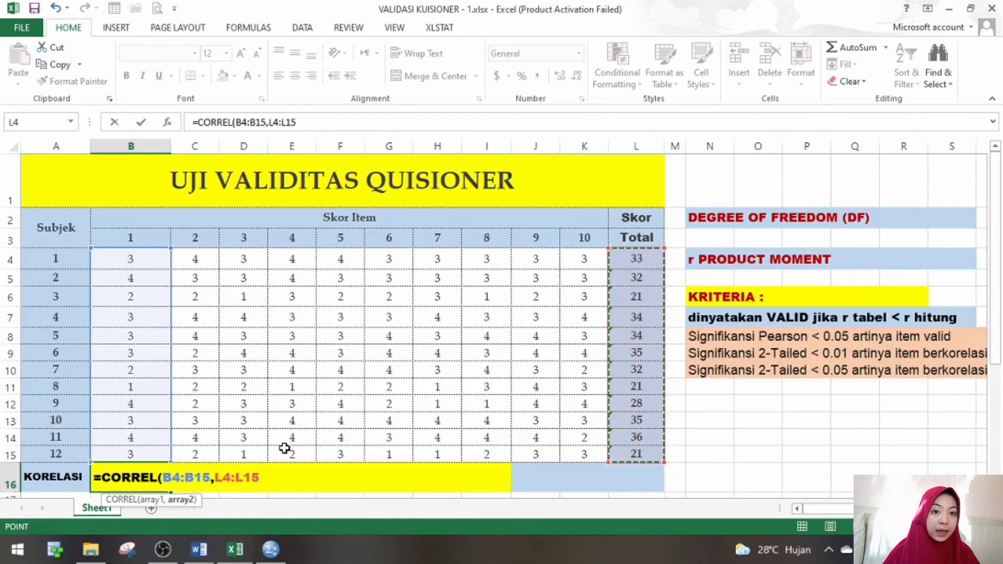
pyautogui.press('F4')
pyautogui.write(')')
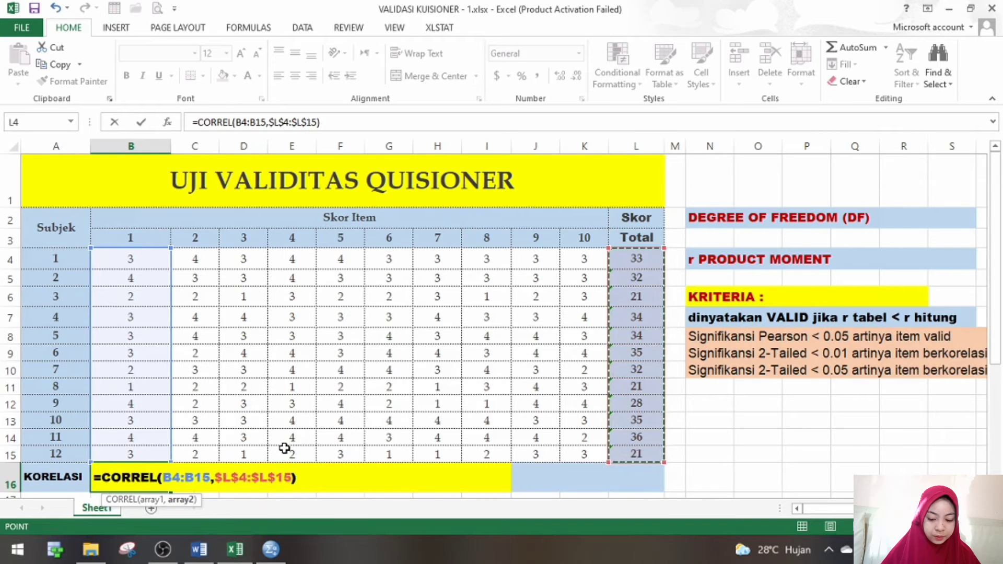
pyautogui.press('Return')
# Fill the correlation formula from B16 across to K16 for items 2 to 10.
pyautogui.click(161, 432)
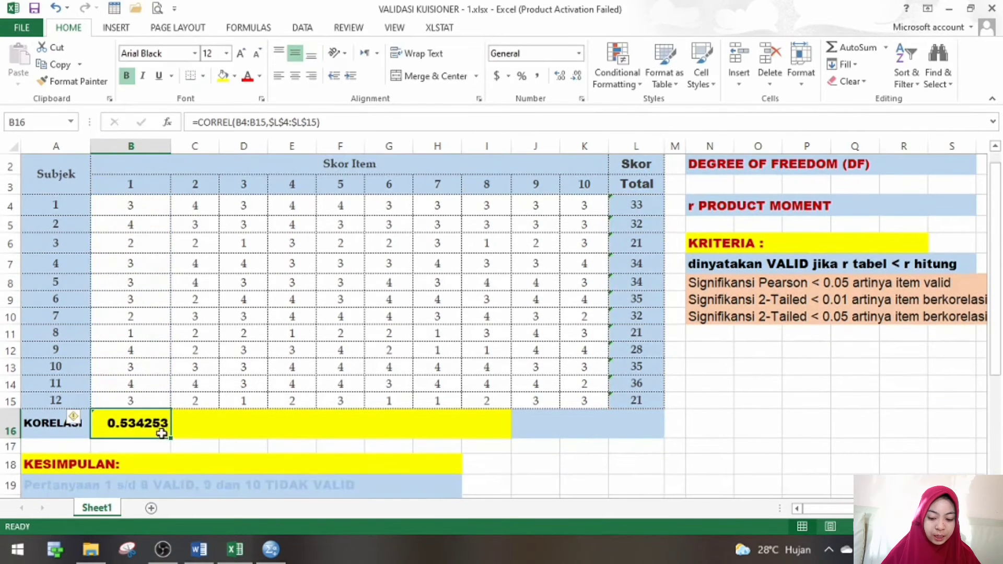
pyautogui.moveTo(172, 438); pyautogui.dragTo(597, 432)
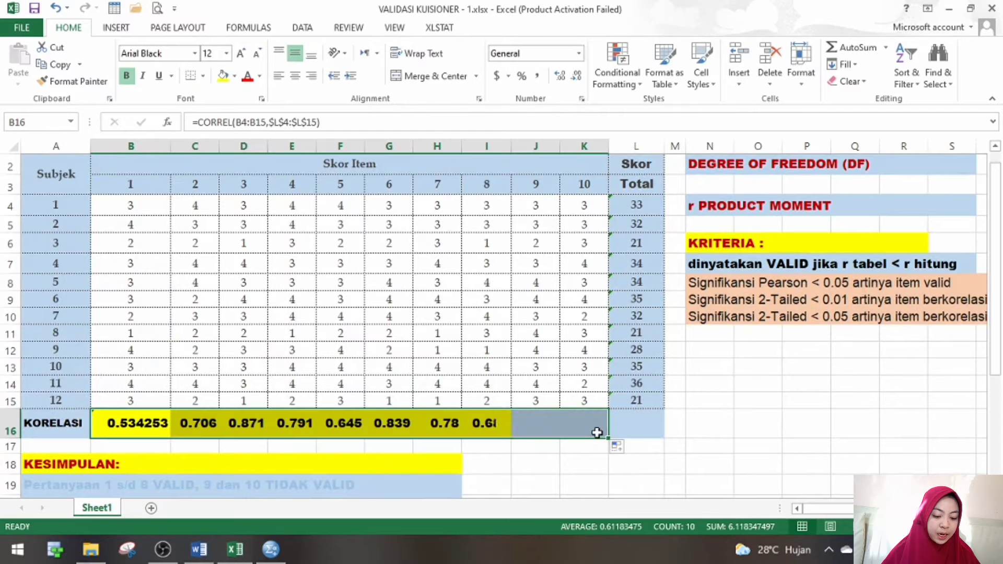
pyautogui.moveTo(996, 386); pyautogui.dragTo(998, 365)
pyautogui.click(792, 485)
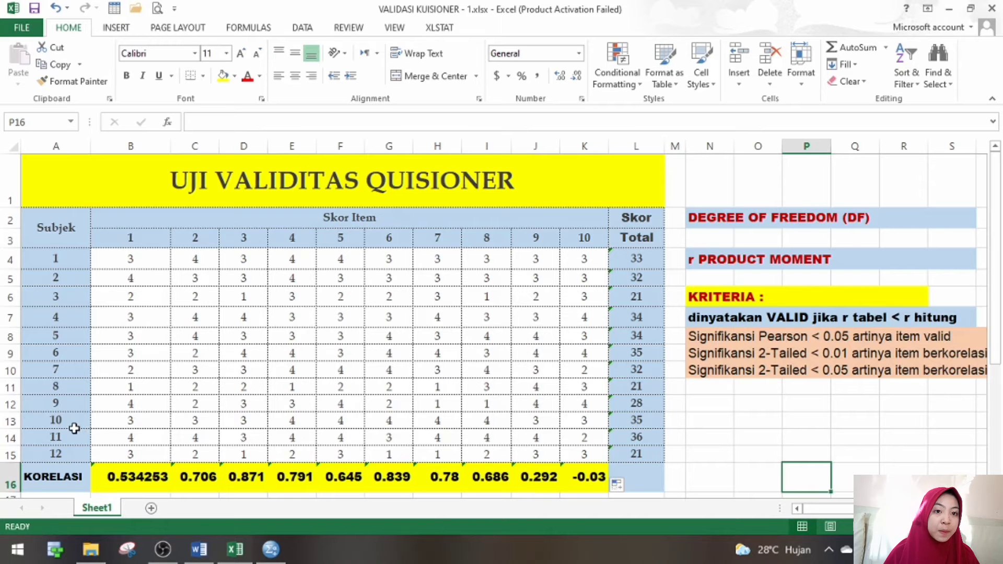
# Enter the degree of freedom calculation "12-2 = 10" as text in S2.
pyautogui.click(941, 219)
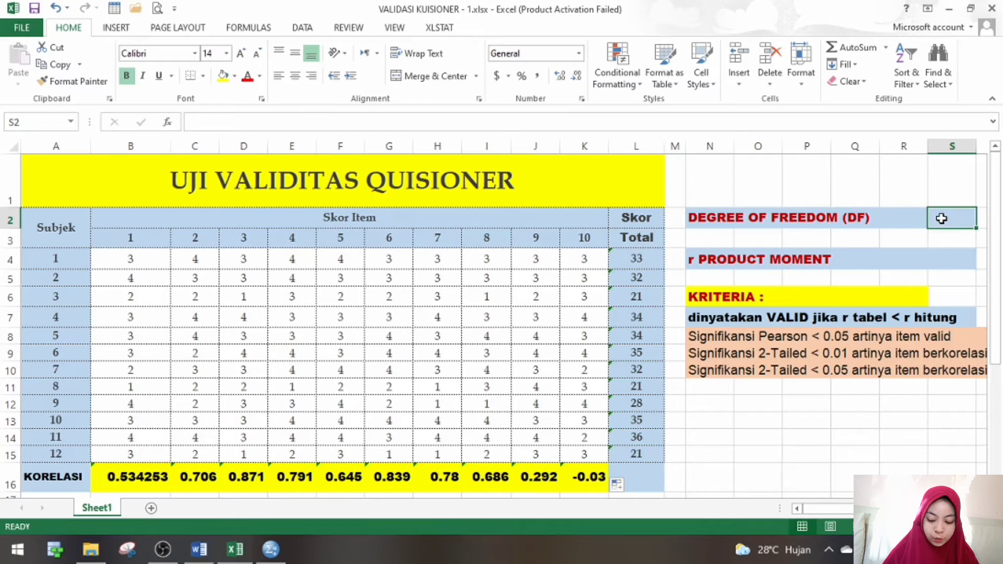
pyautogui.write('12')
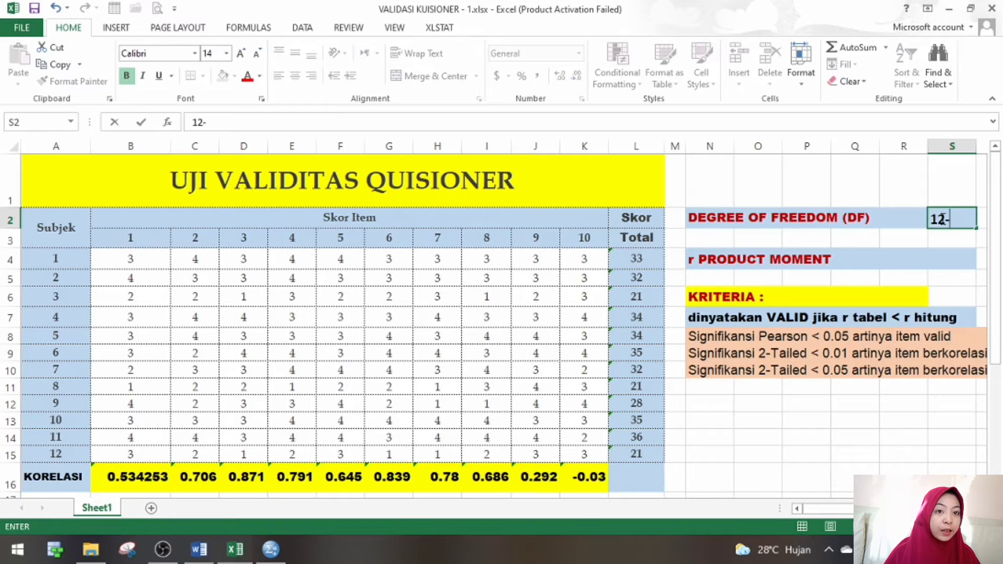
pyautogui.write('-2')
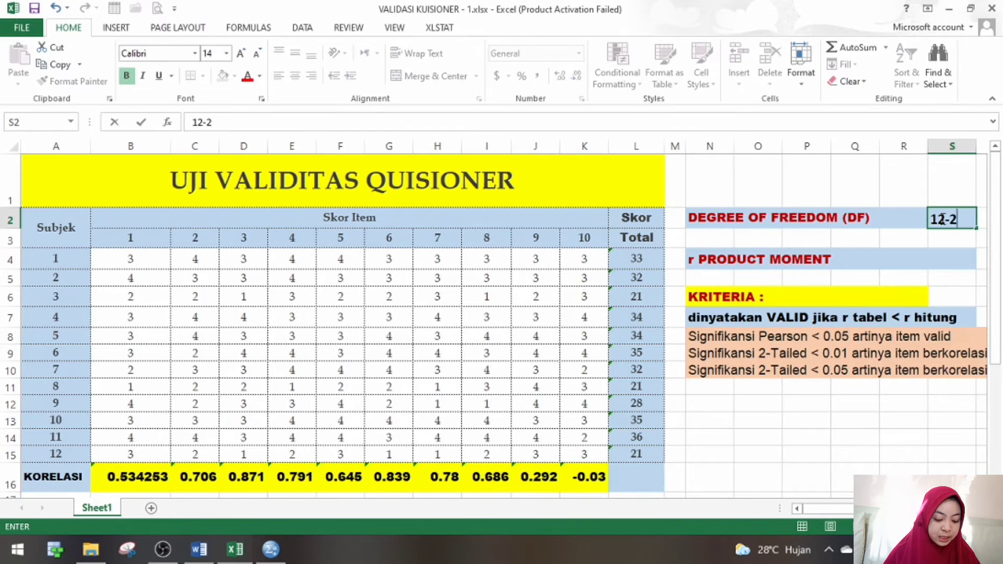
pyautogui.write(' = 10')
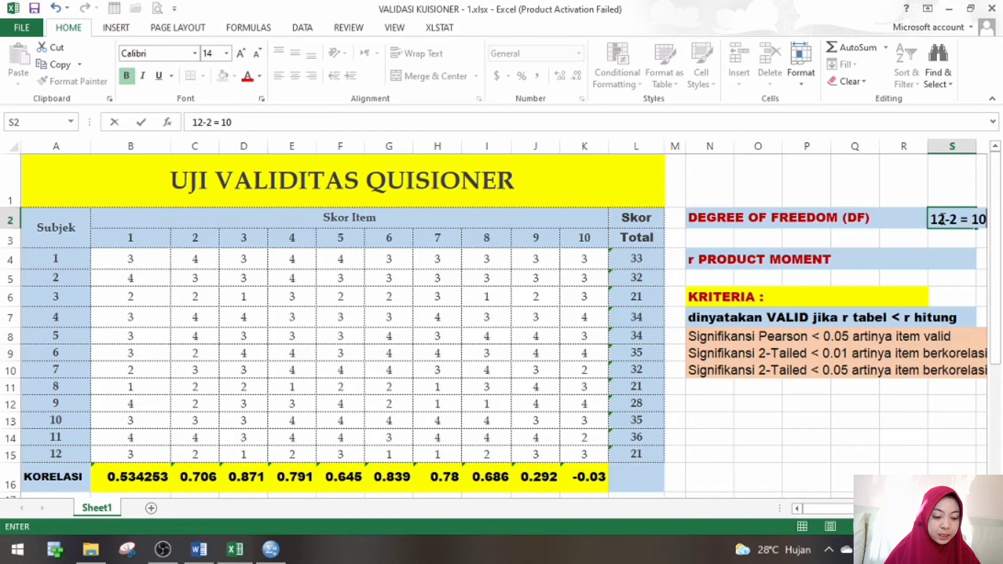
pyautogui.click(949, 256)
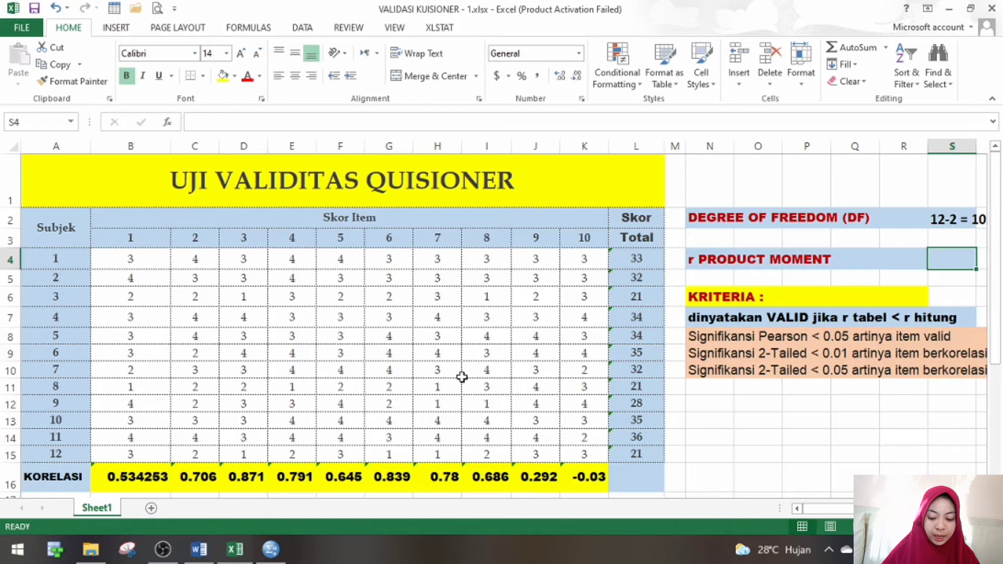
# Switch to the r Product Moment table in Word and select the r value for N = 10.
pyautogui.moveTo(196, 558)
pyautogui.click(214, 506)
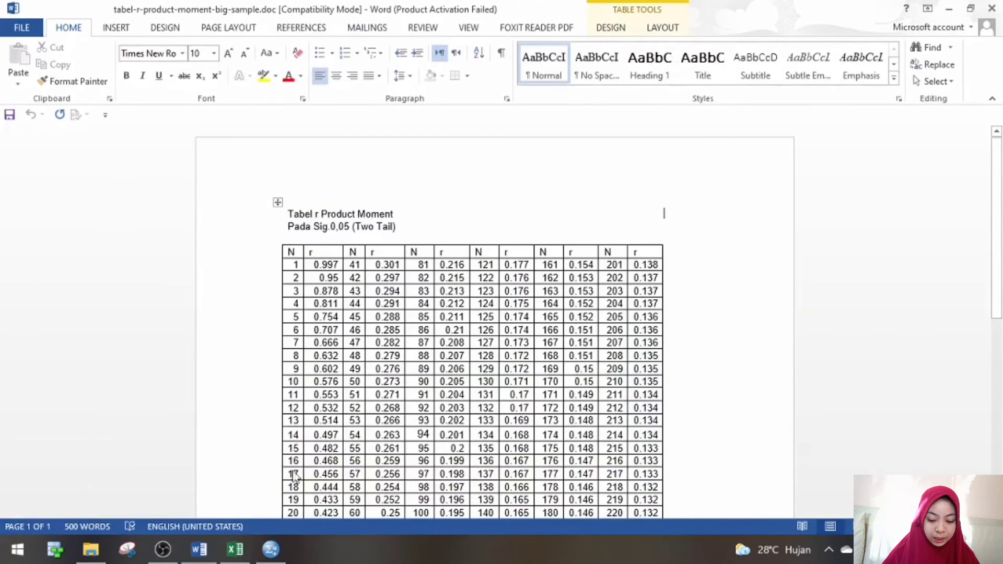
pyautogui.doubleClick(321, 382)
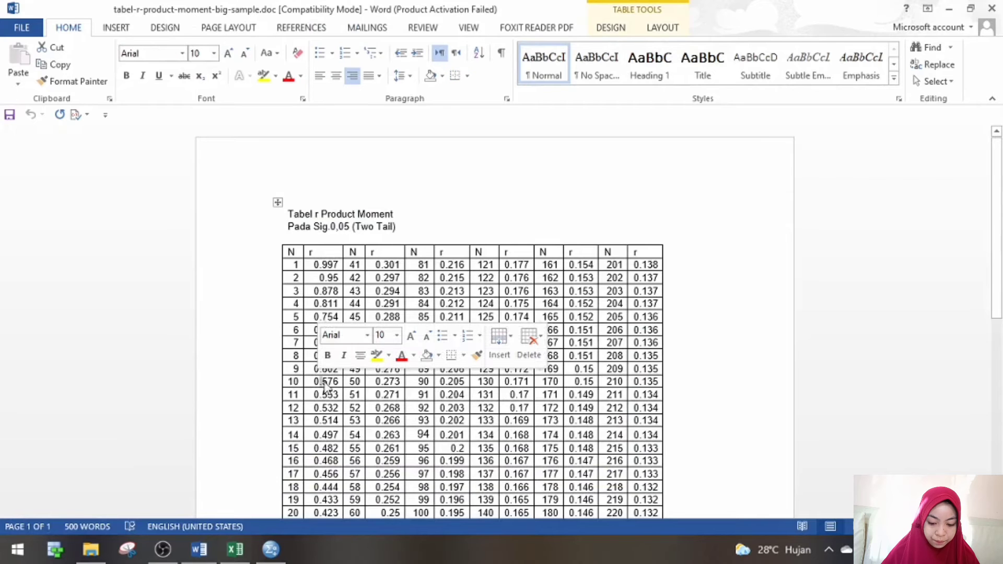
pyautogui.click(320, 381)
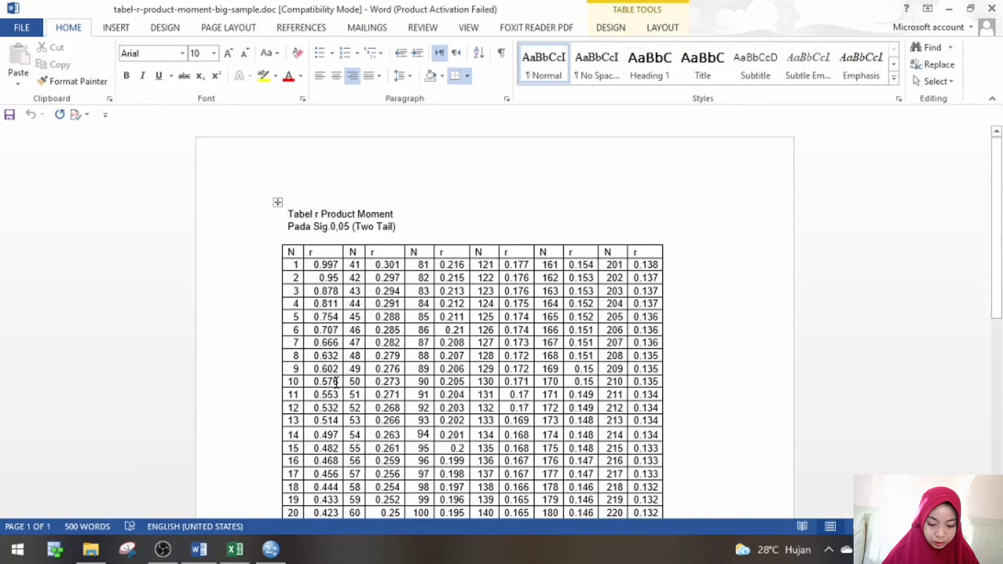
pyautogui.doubleClick(327, 382)
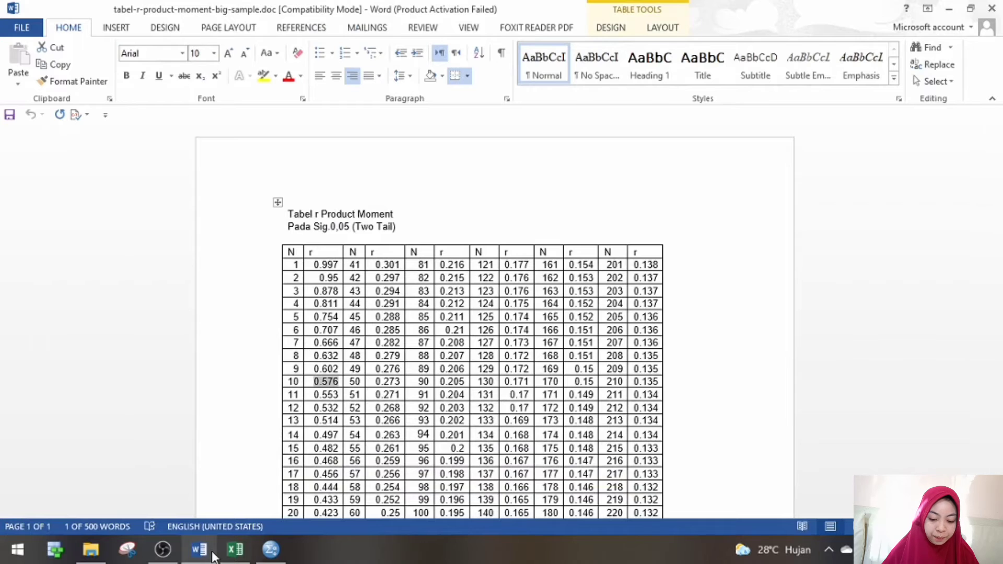
# Return to the Excel workbook and enter 0.576 as the r Product Moment value in S4.
pyautogui.click(213, 555)
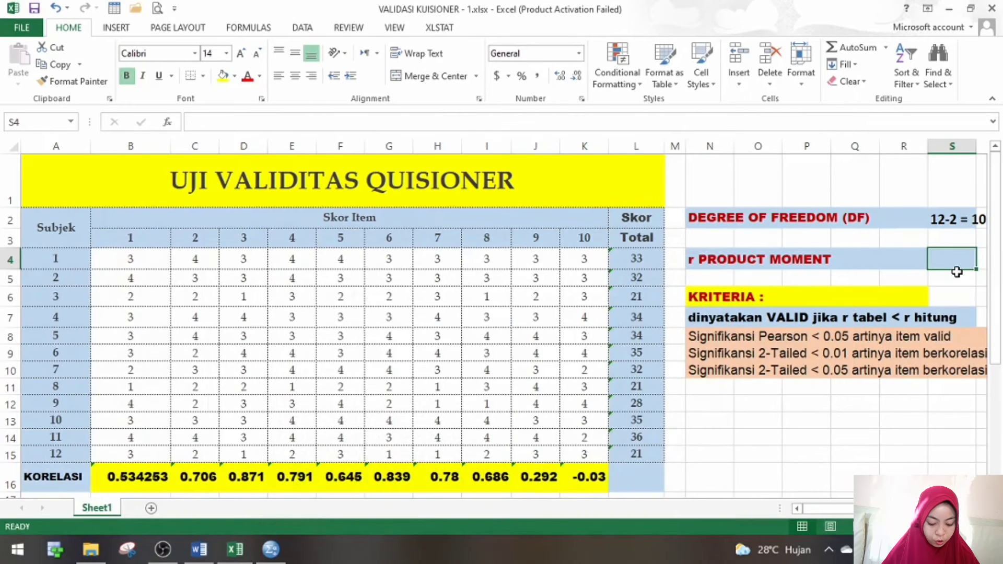
pyautogui.write('0.576')
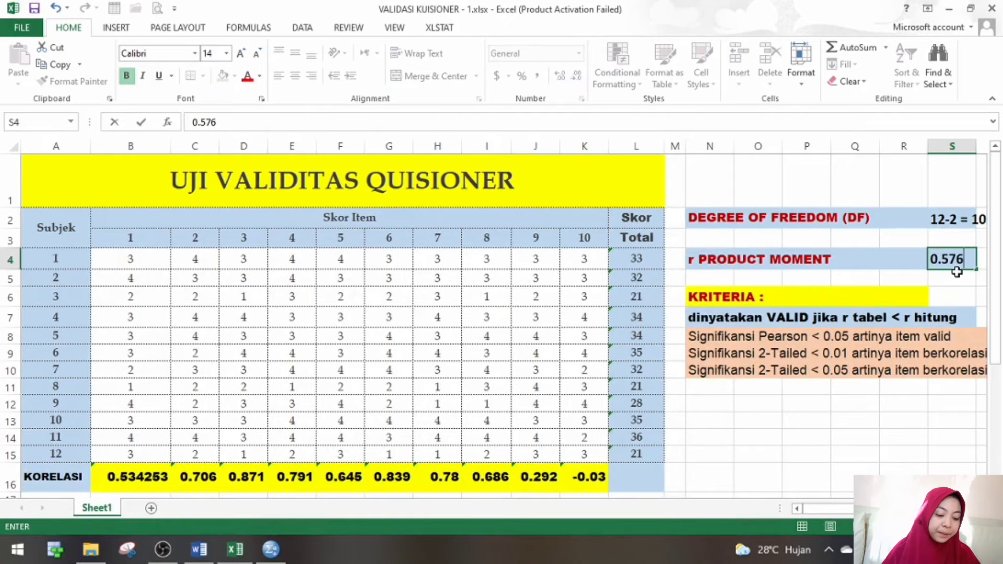
pyautogui.click(946, 294)
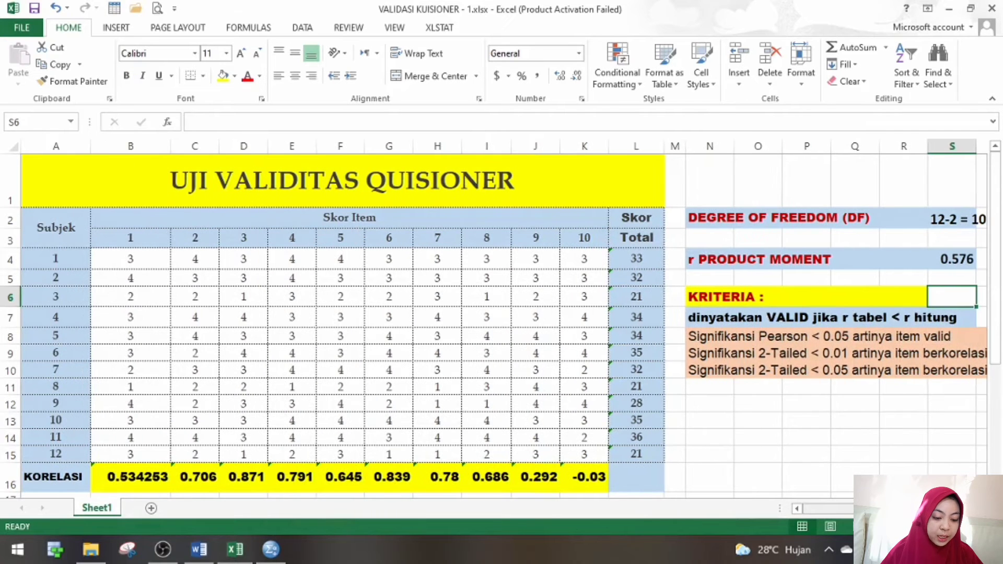
pyautogui.click(903, 469)
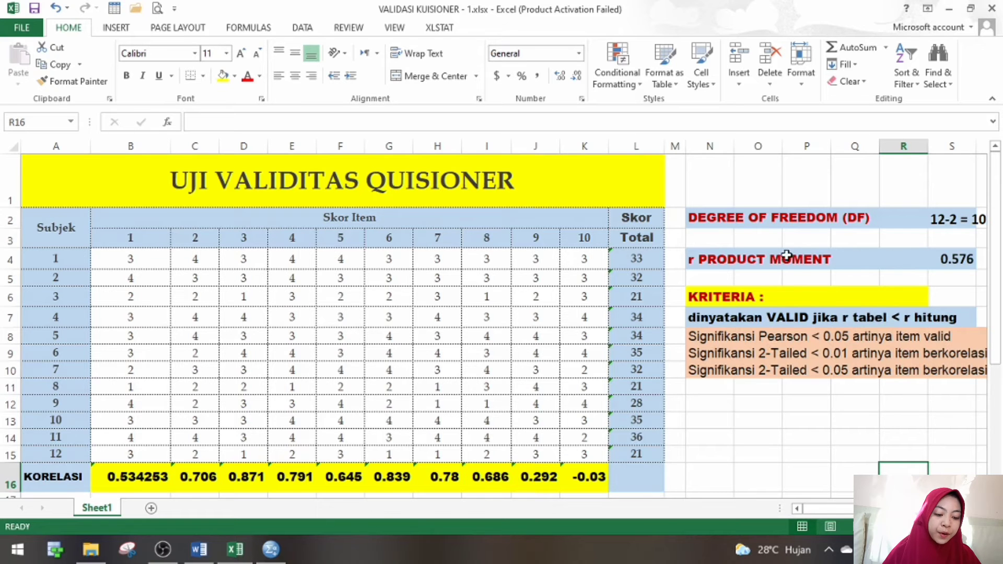
# Label the r Product Moment value by entering "r hitung" in R4.
pyautogui.click(903, 260)
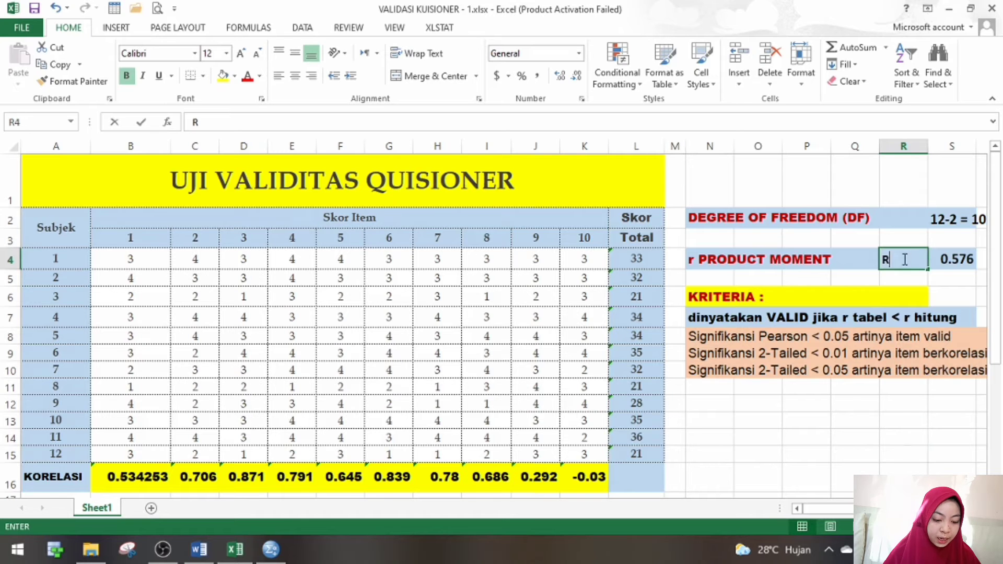
pyautogui.write('R')
pyautogui.press('BackSpace')
pyautogui.write('r hitung')
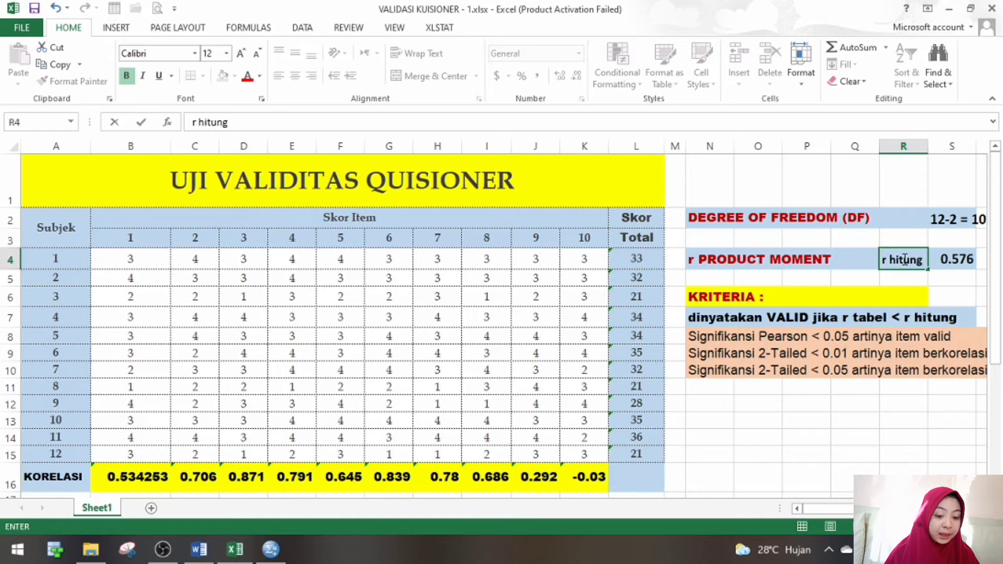
# Enter the label "r tabel" in L16 at the end of the KORELASI row and color its text red.
pyautogui.click(633, 479)
pyautogui.write('r tabel')
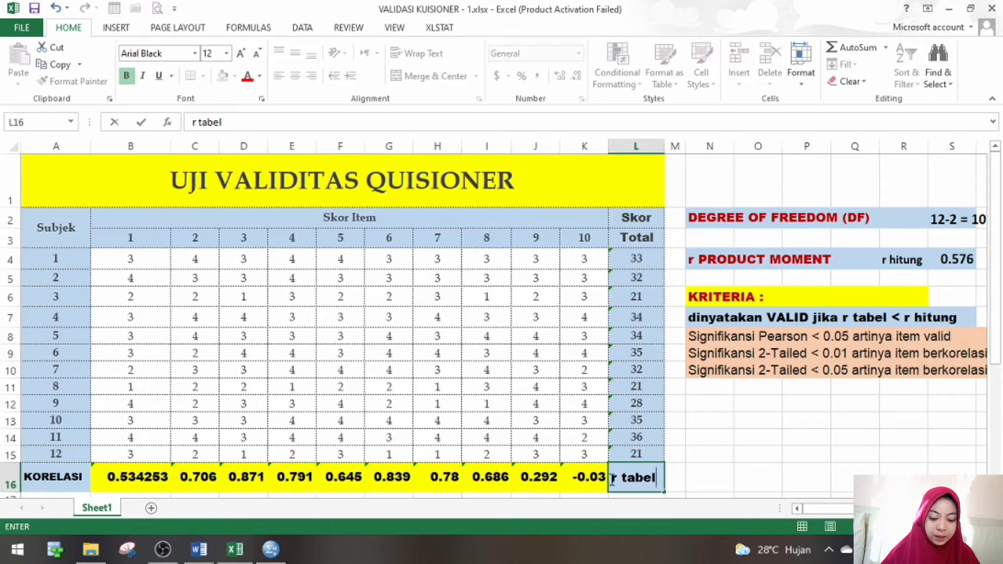
pyautogui.moveTo(612, 479); pyautogui.dragTo(655, 479)
pyautogui.click(247, 77)
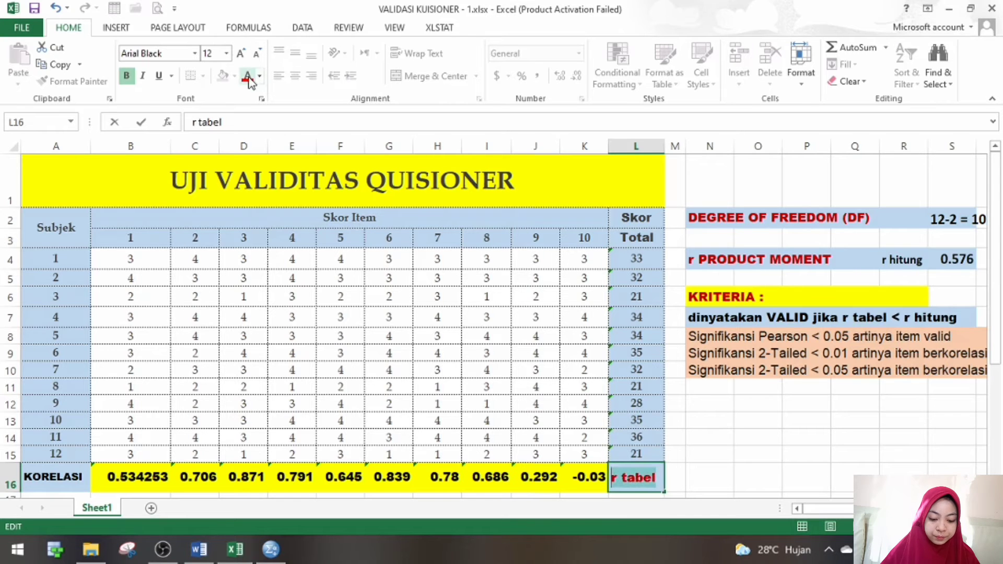
pyautogui.click(747, 460)
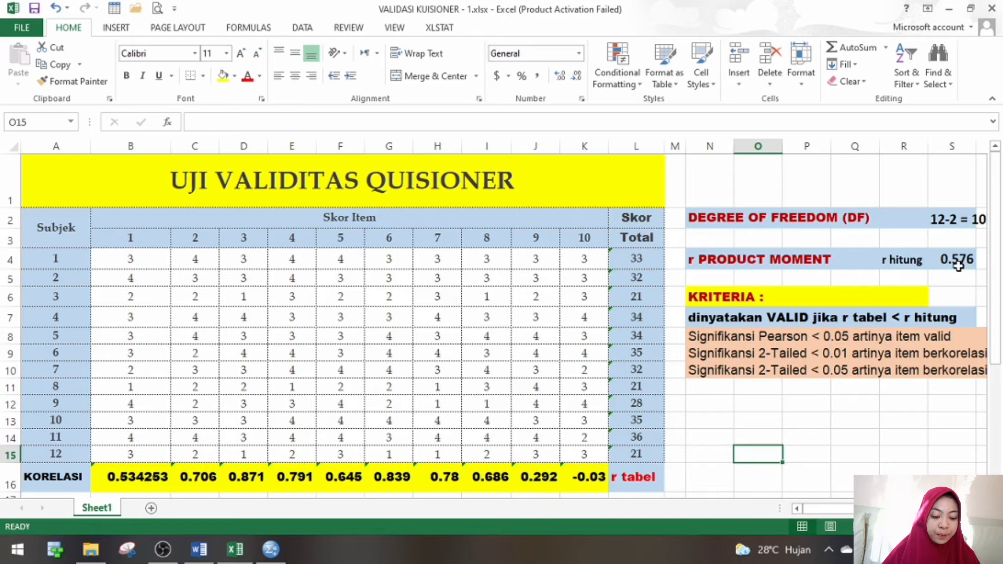
# Fill the correlation cells of items 2 to 5 (C16:F16) in the KORELASI row with dark orange.
pyautogui.click(143, 484)
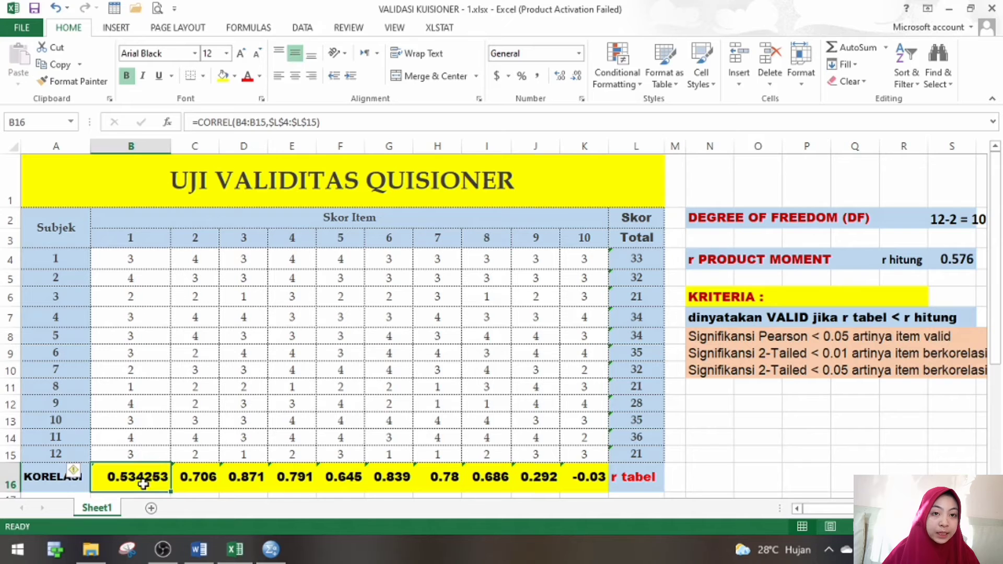
pyautogui.click(187, 486)
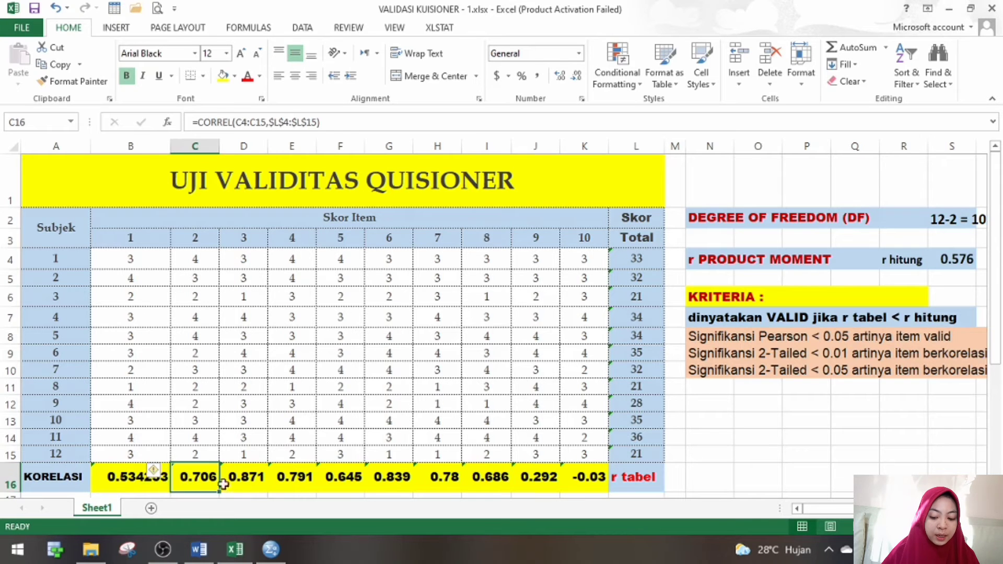
pyautogui.click(234, 76)
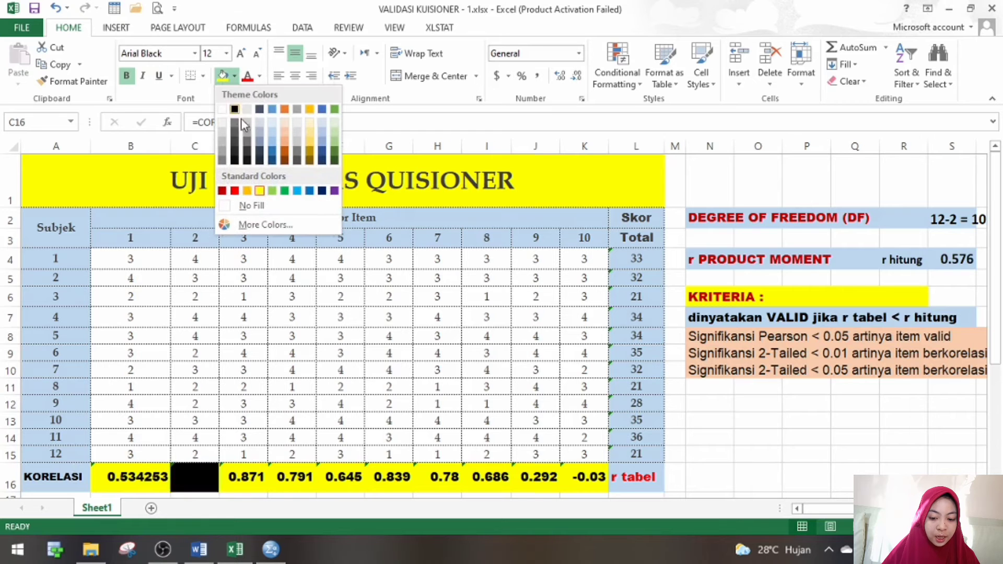
pyautogui.click(285, 153)
pyautogui.click(249, 487)
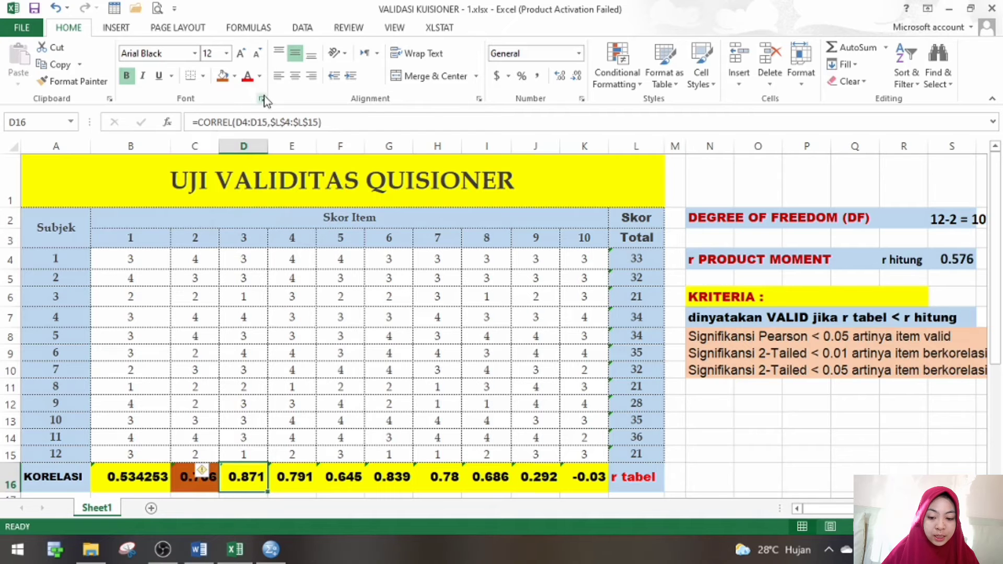
pyautogui.click(222, 77)
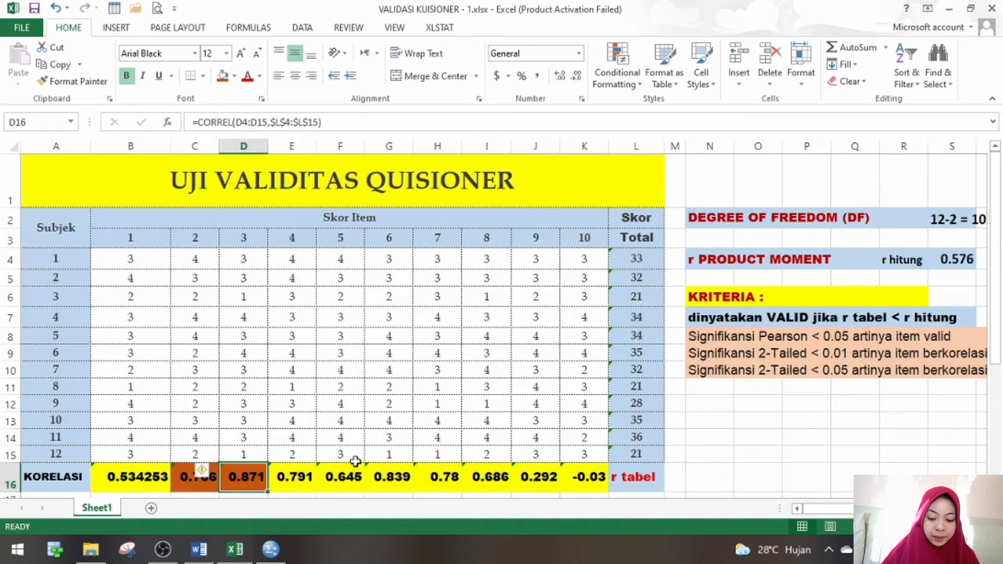
pyautogui.click(307, 483)
pyautogui.click(222, 77)
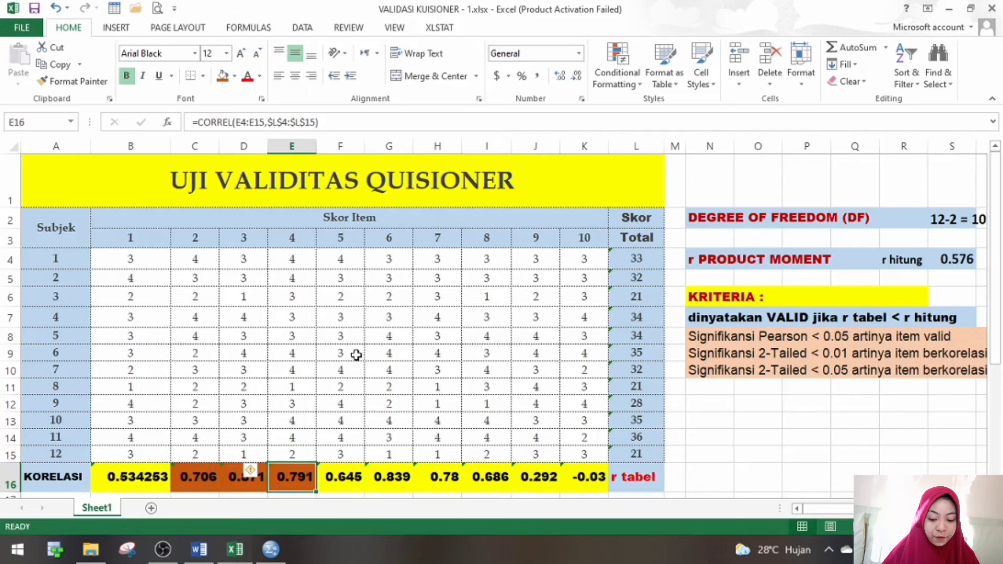
pyautogui.click(355, 473)
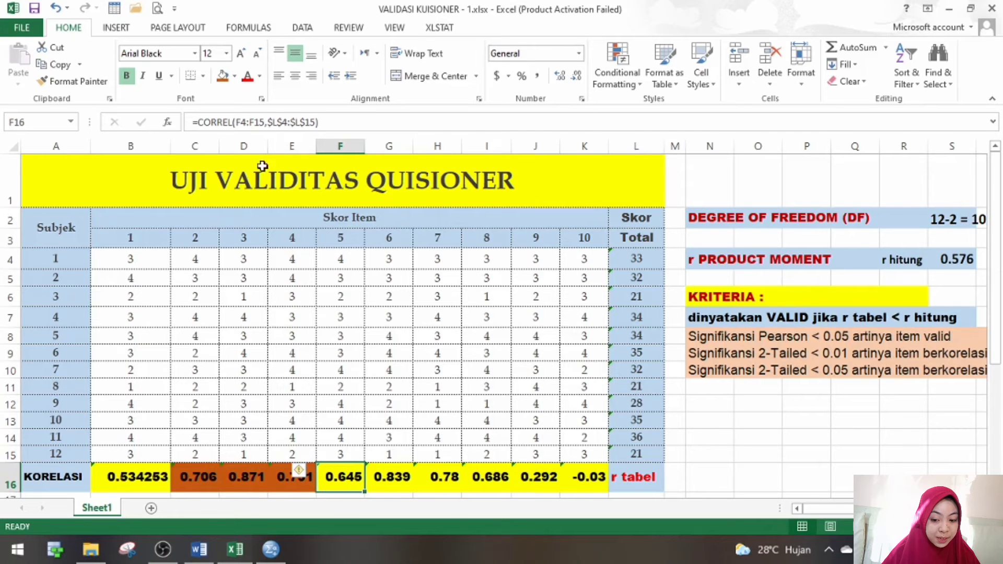
pyautogui.click(222, 77)
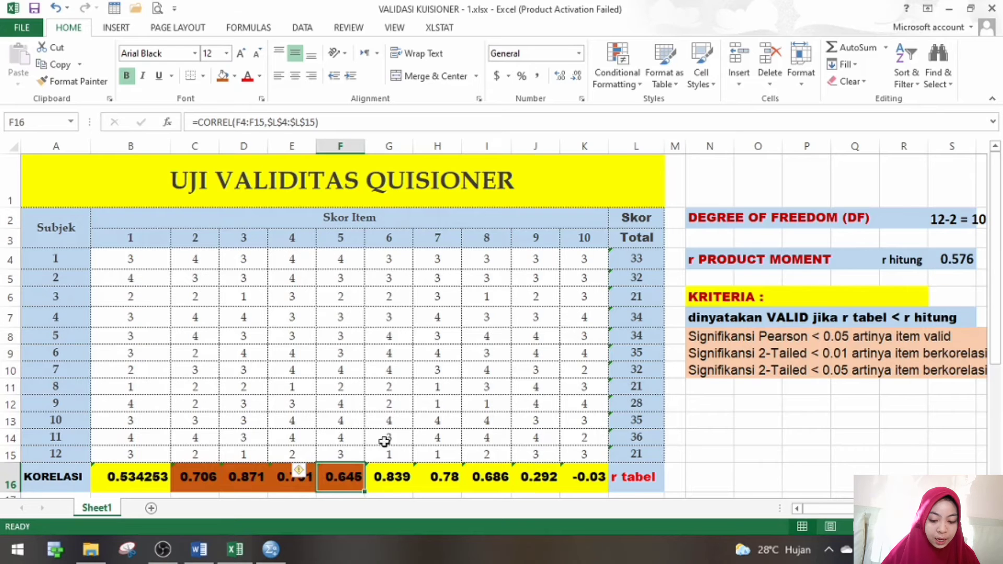
# Apply the same dark orange fill to the correlation cells of items 6 to 8 (G16:I16).
pyautogui.click(393, 485)
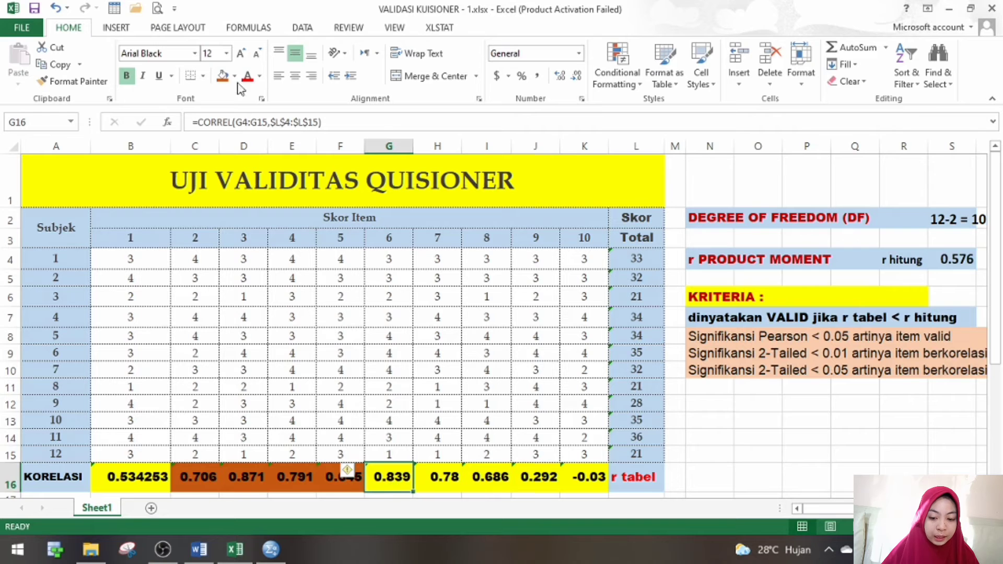
pyautogui.click(222, 76)
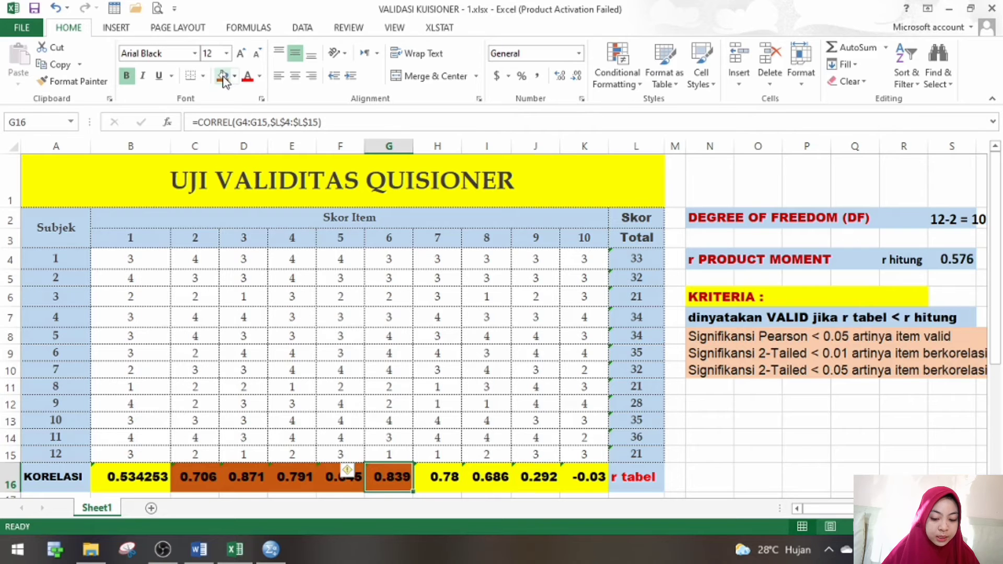
pyautogui.click(440, 482)
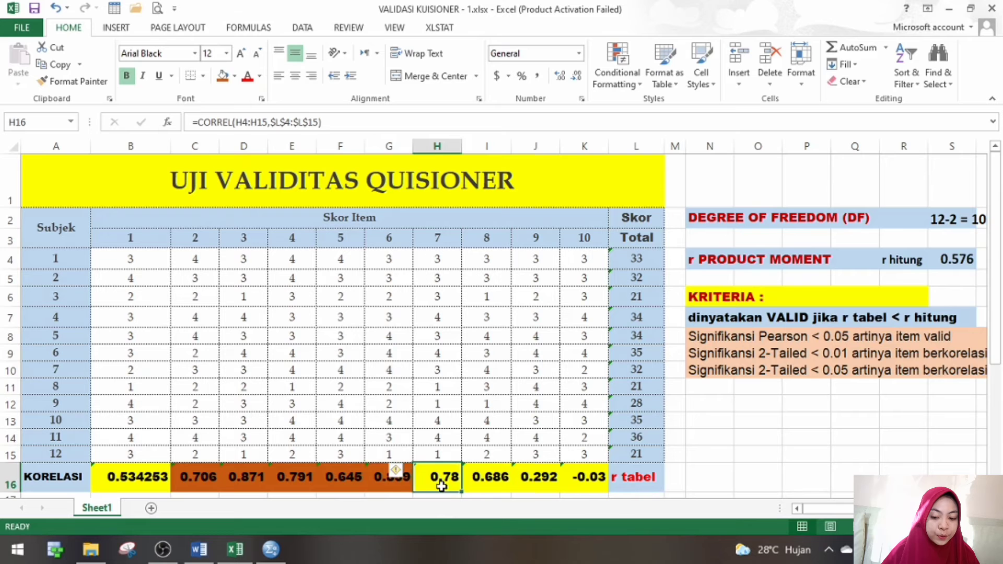
pyautogui.click(222, 77)
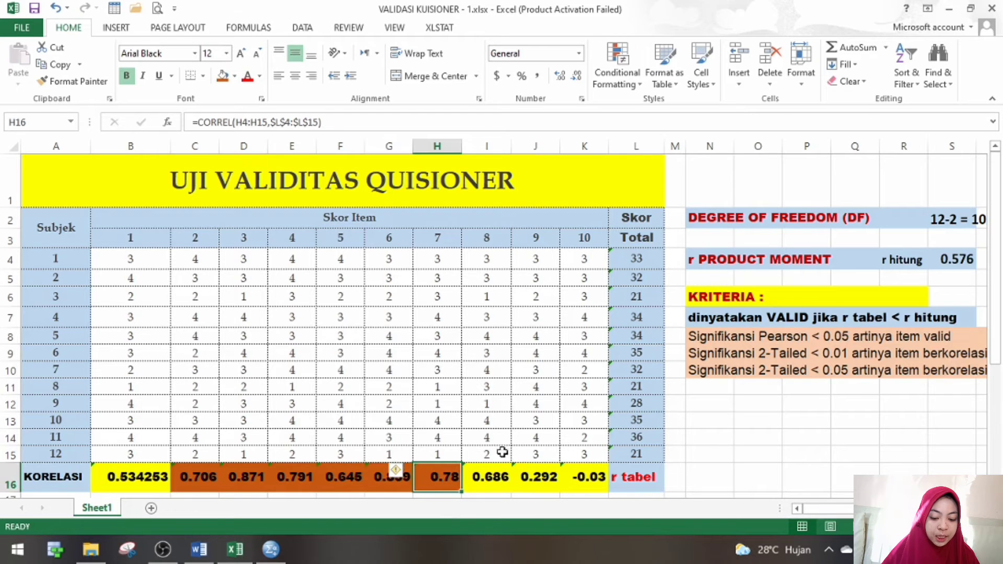
pyautogui.click(495, 475)
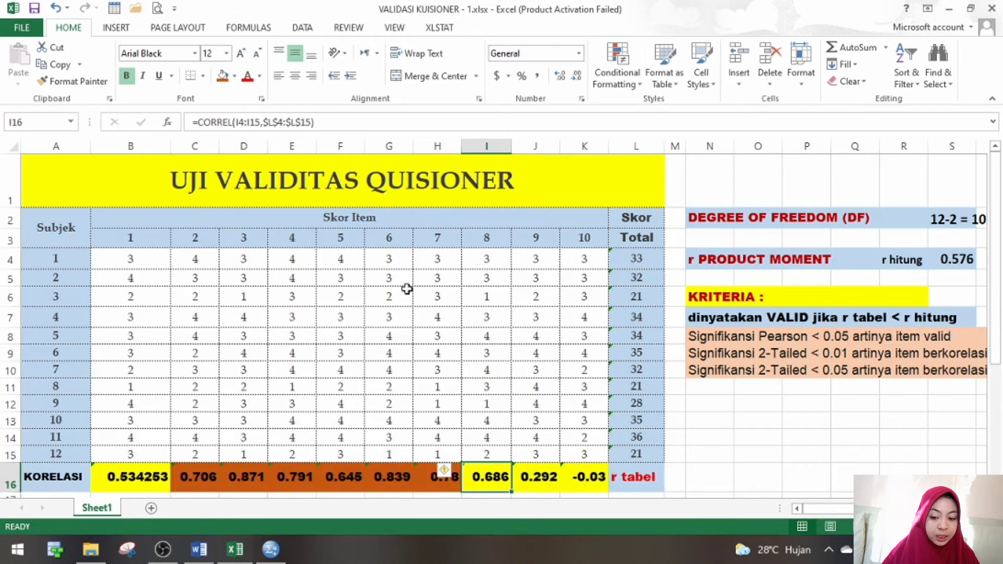
pyautogui.click(225, 79)
pyautogui.click(537, 489)
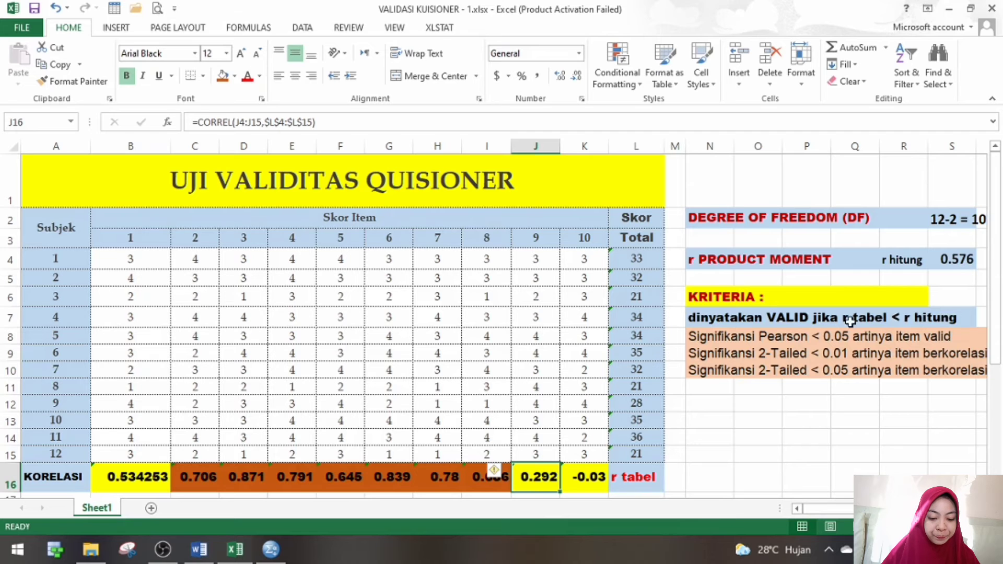
pyautogui.click(574, 480)
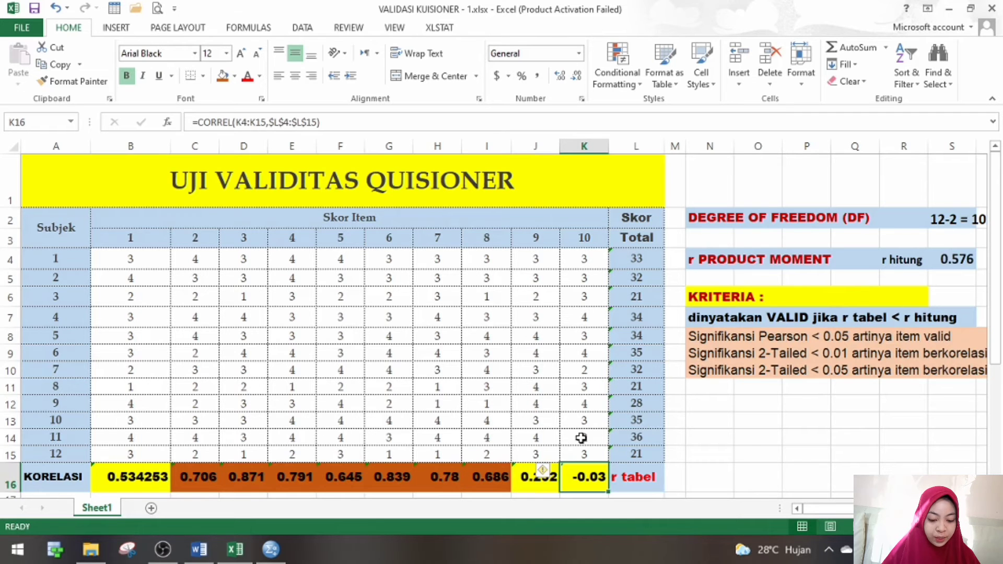
pyautogui.click(707, 486)
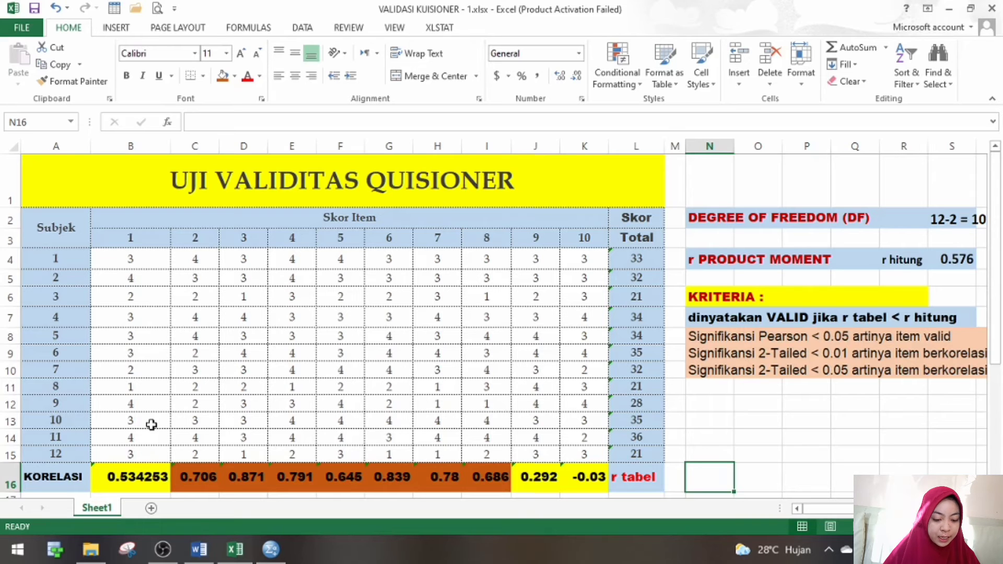
# Color the conclusion text in A20 under KESIMPULAN red.
pyautogui.moveTo(999, 313); pyautogui.dragTo(999, 327)
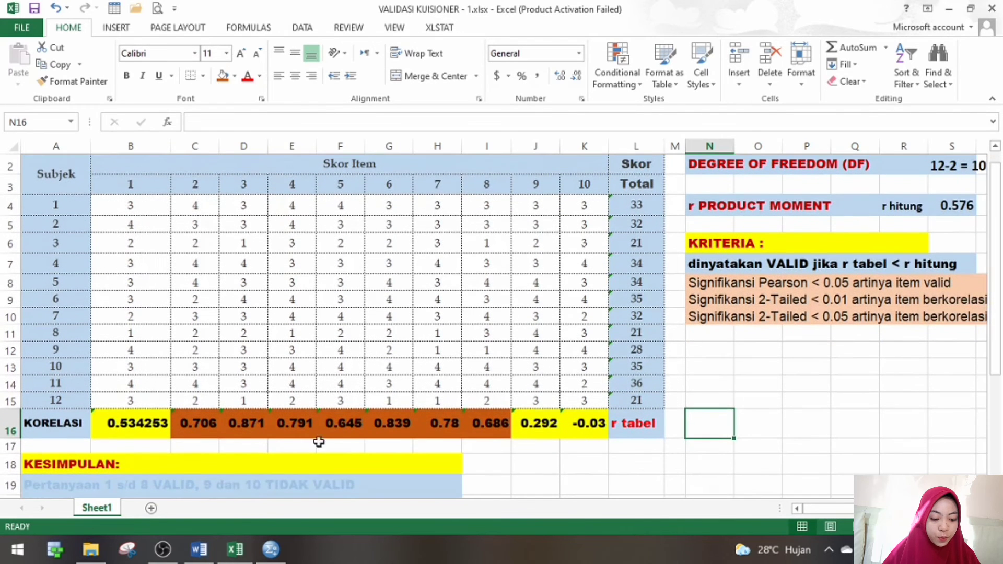
pyautogui.scroll(-2, 992, 249)
pyautogui.click(54, 421)
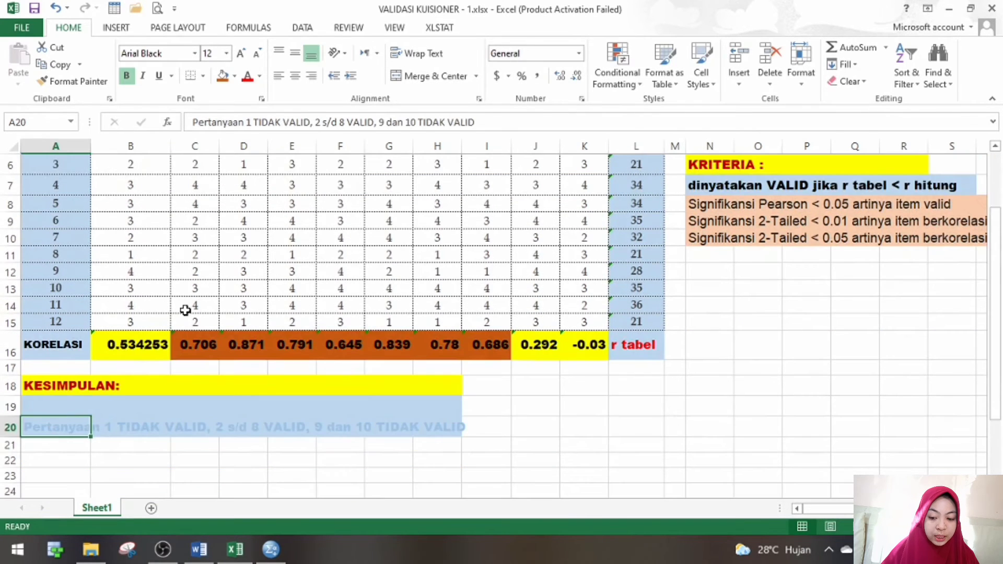
pyautogui.click(247, 77)
pyautogui.click(589, 460)
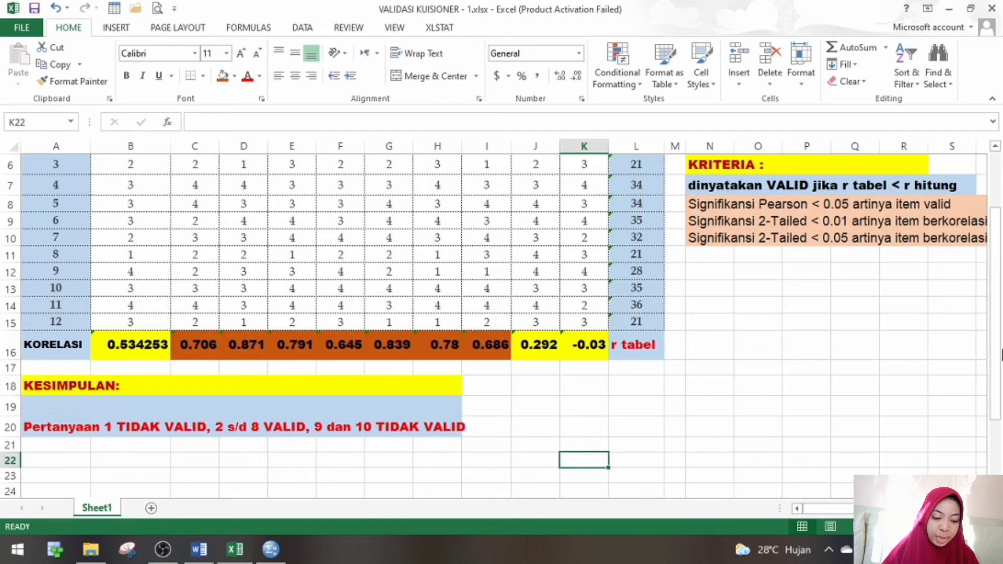
# Run the Correlation data analysis on B4:L15 grouped by columns, with output on a new worksheet named VALIDITAS.
pyautogui.scroll(2, 606, 372)
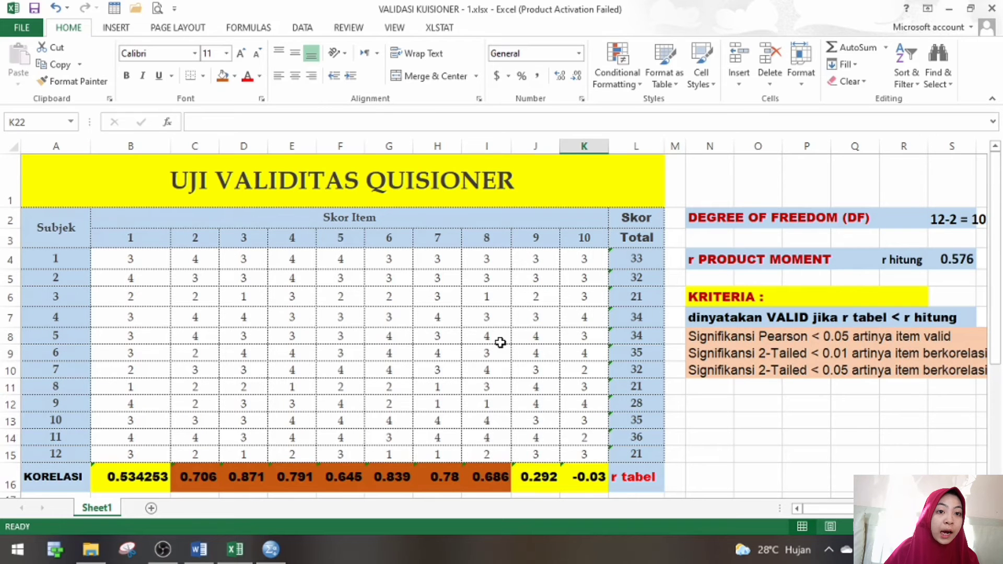
pyautogui.click(314, 33)
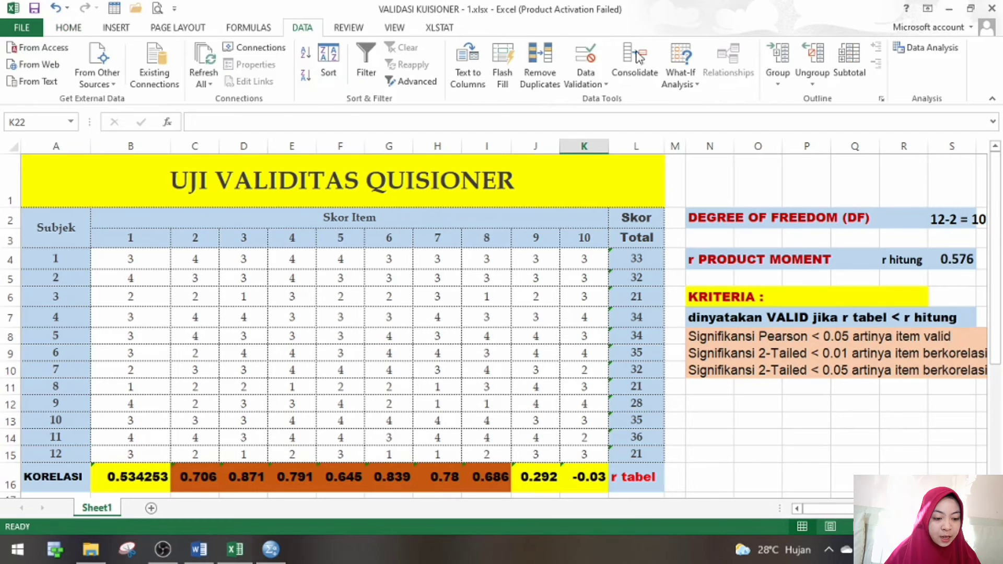
pyautogui.click(951, 51)
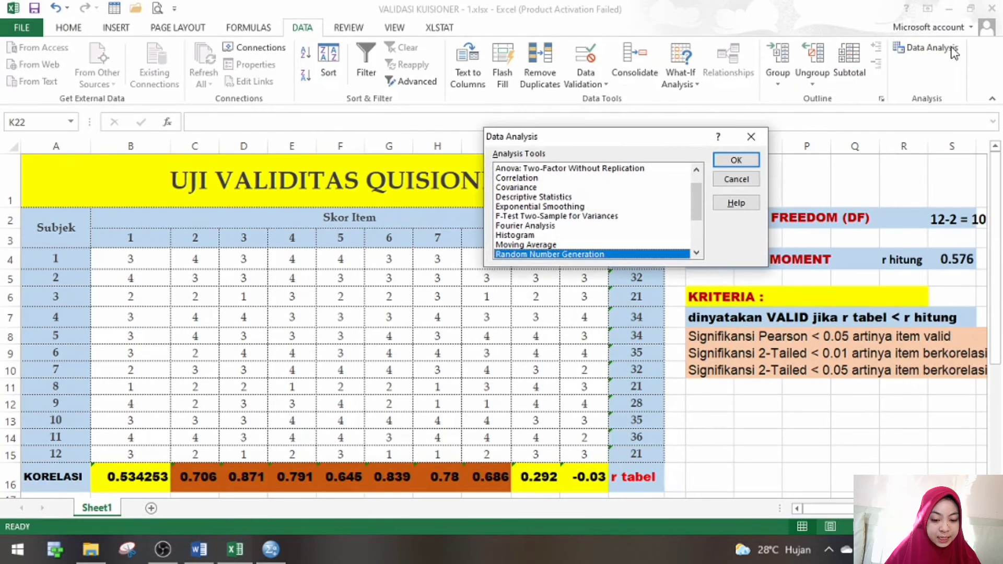
pyautogui.click(536, 179)
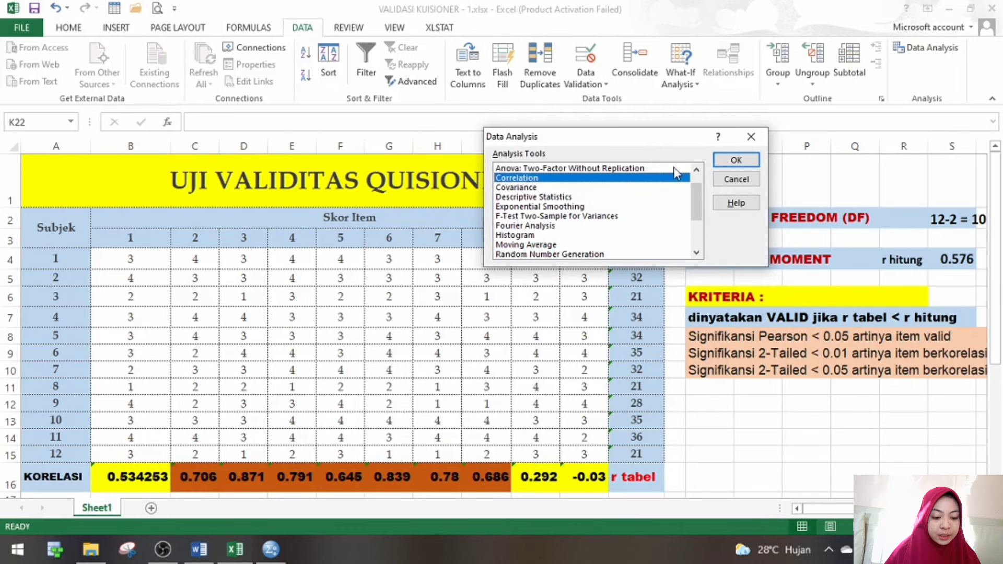
pyautogui.click(736, 160)
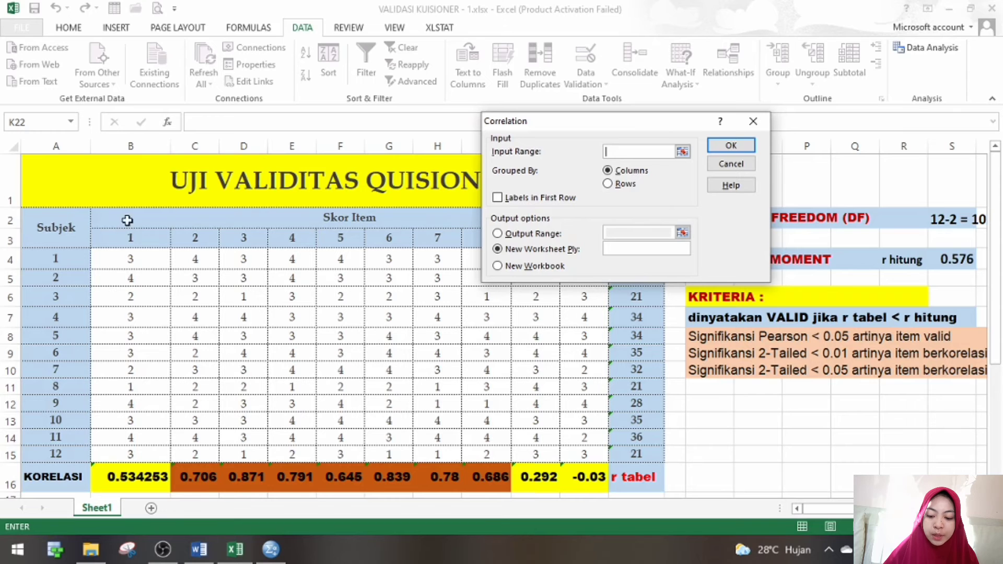
pyautogui.moveTo(127, 259); pyautogui.dragTo(632, 454)
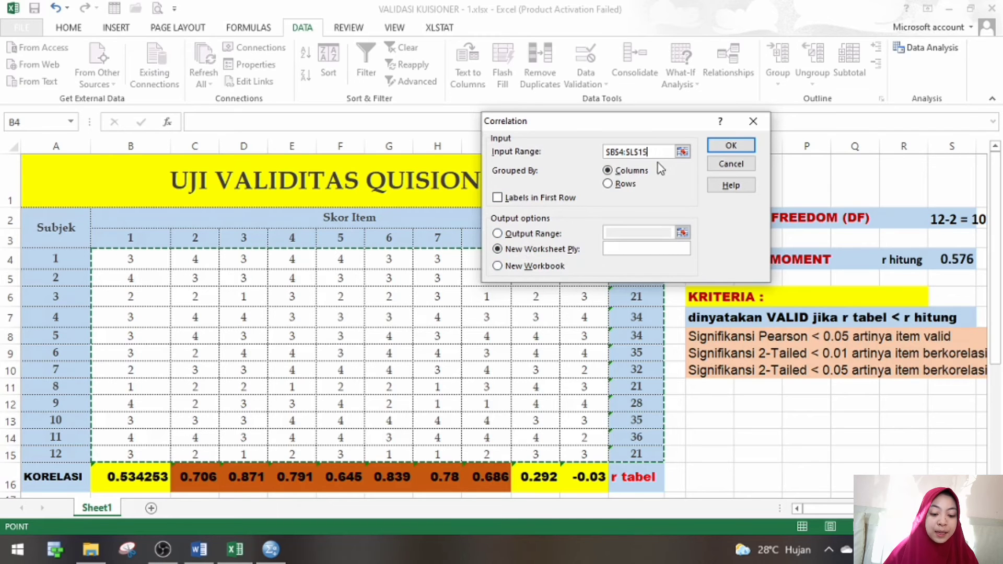
pyautogui.click(652, 249)
pyautogui.write('VALIDITAS')
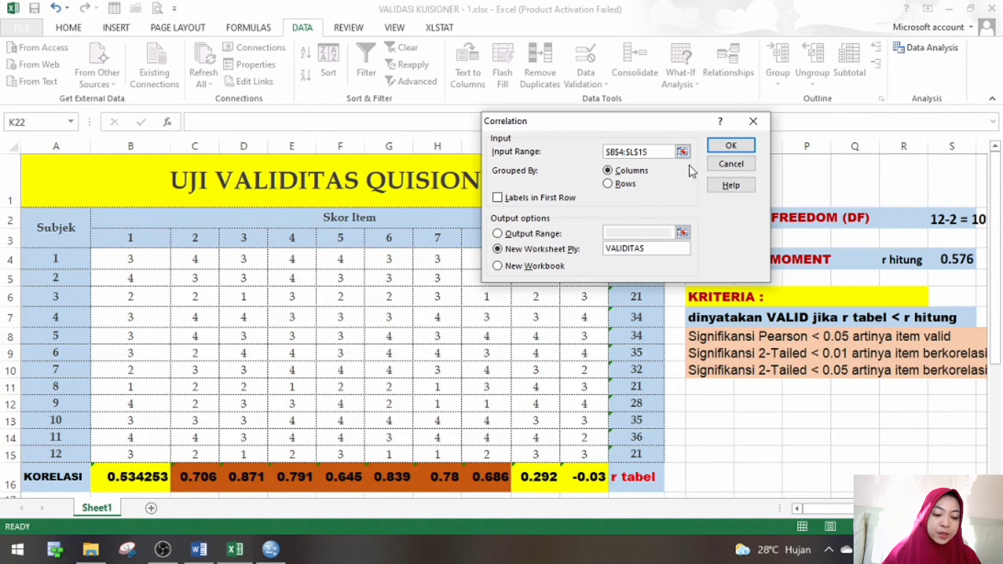
pyautogui.click(729, 148)
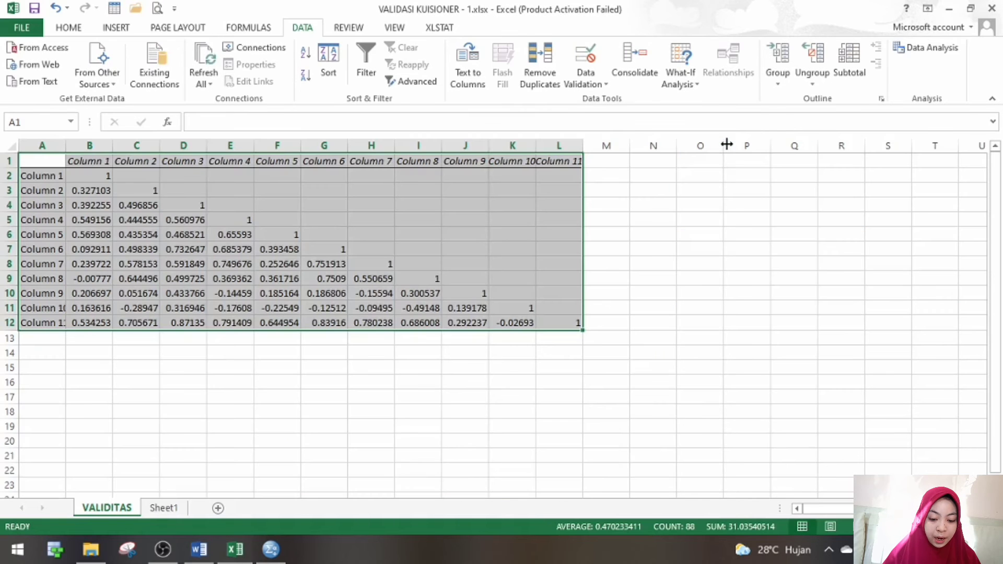
pyautogui.click(679, 321)
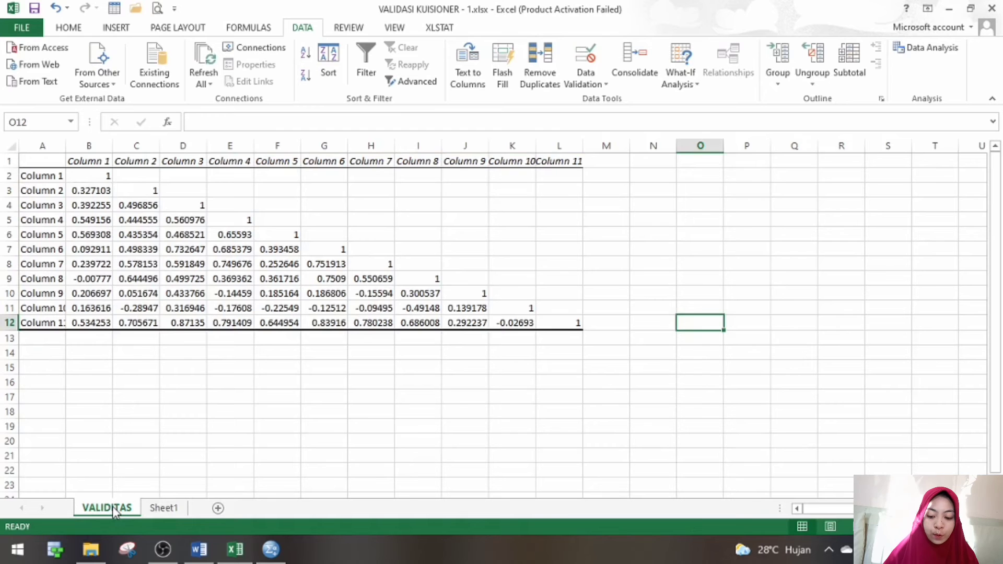
# Copy the Column 11 row (A12:L12) from the VALIDITAS sheet and paste it into Sheet1 starting at A22.
pyautogui.click(59, 324)
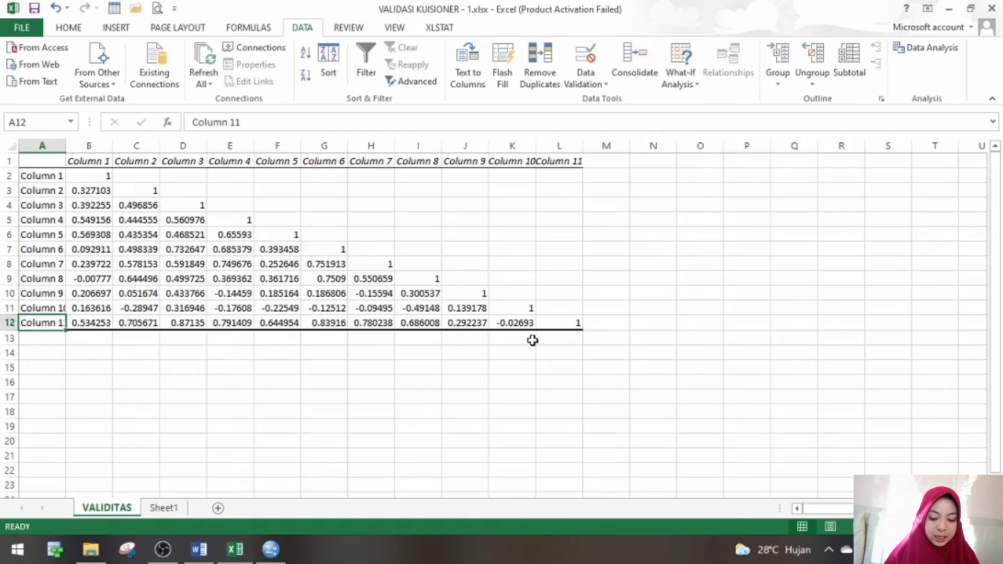
pyautogui.click(562, 324)
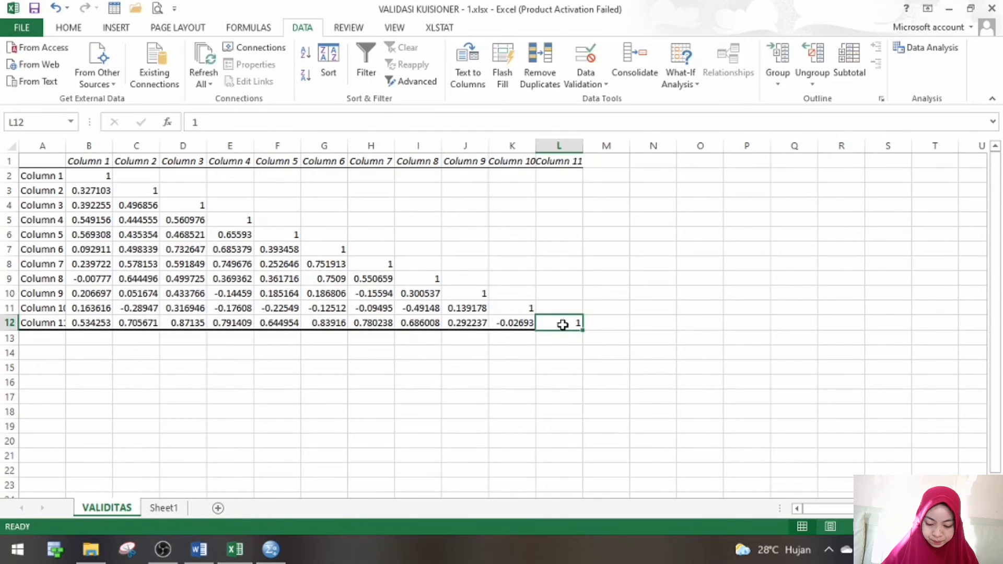
pyautogui.keyDown('shift'); pyautogui.click(53, 323); pyautogui.keyUp('shift')
pyautogui.hotkey('ctrl', 'c')
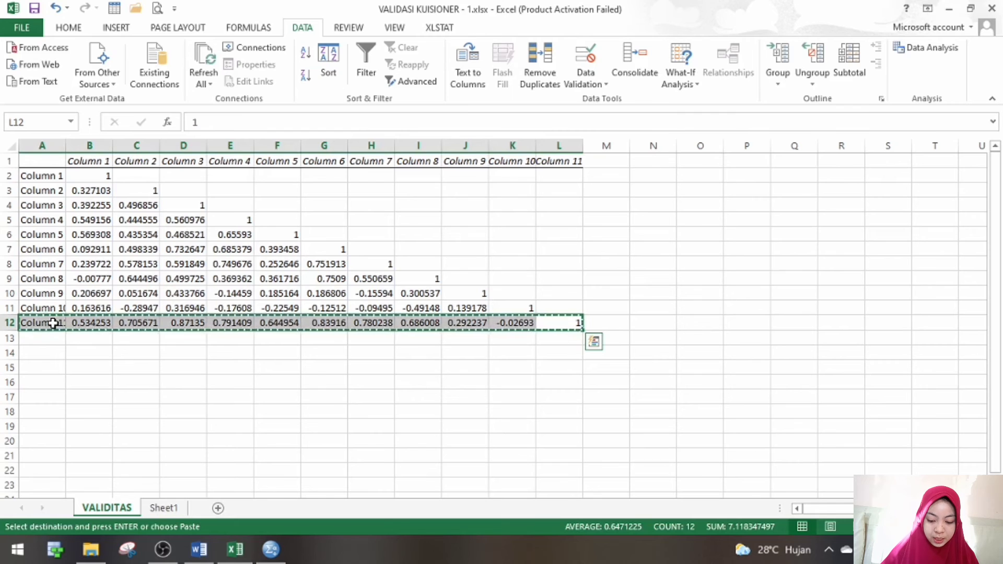
pyautogui.click(164, 509)
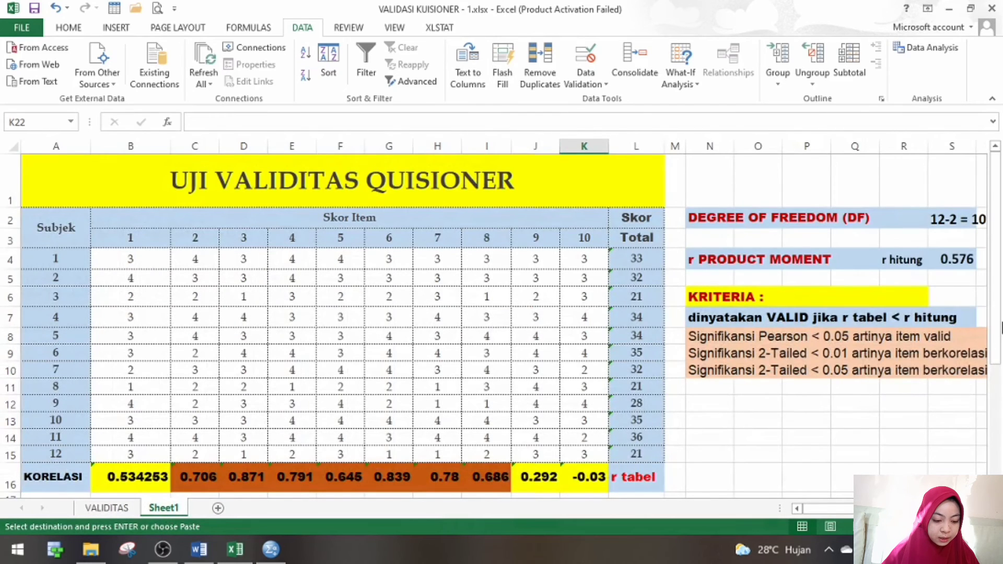
pyautogui.moveTo(995, 282); pyautogui.dragTo(1000, 339)
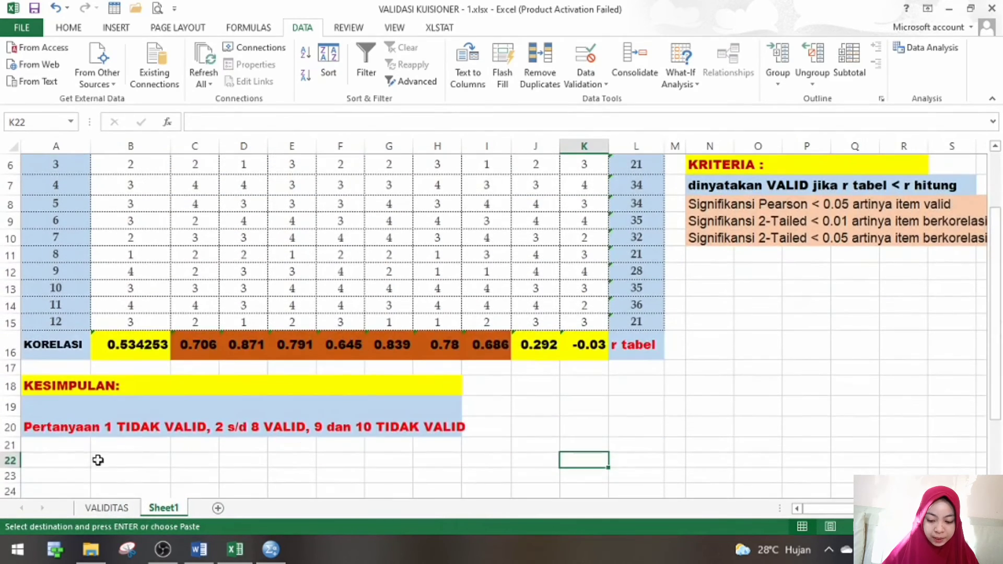
pyautogui.click(69, 461)
pyautogui.hotkey('ctrl', 'v')
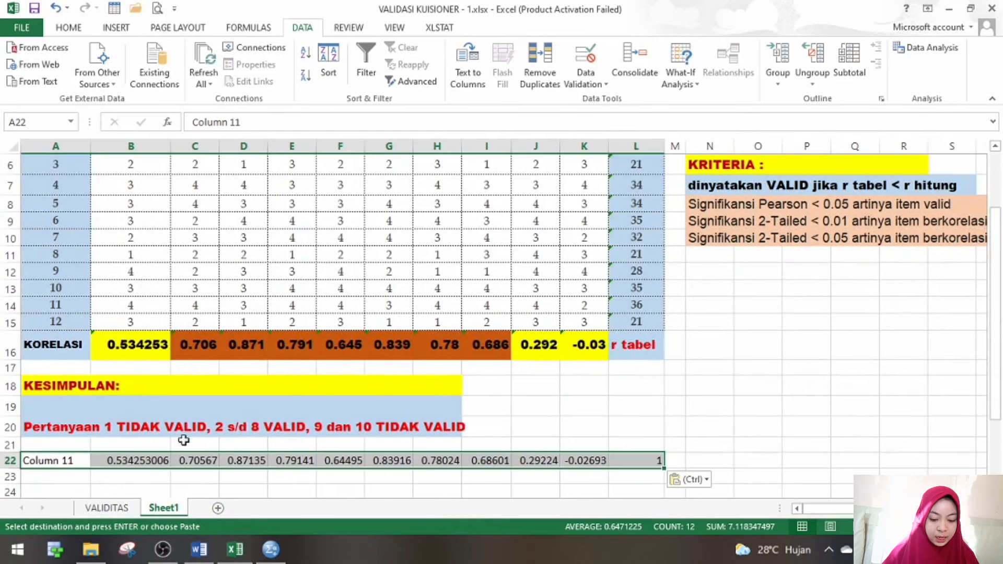
pyautogui.click(813, 422)
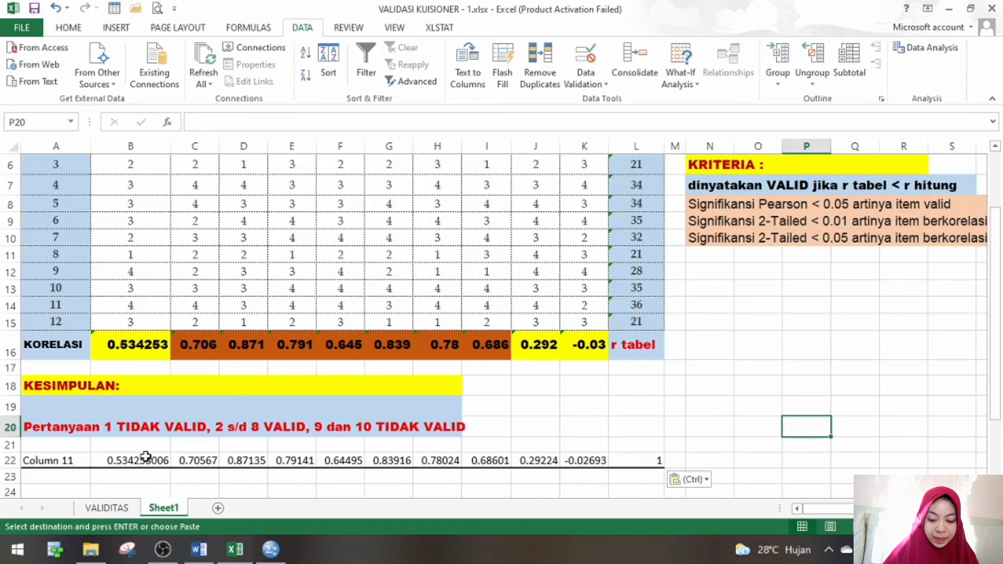
# Fill the pasted correlation cells of items 2 to 5 (C22:F22) with the same dark orange.
pyautogui.click(211, 456)
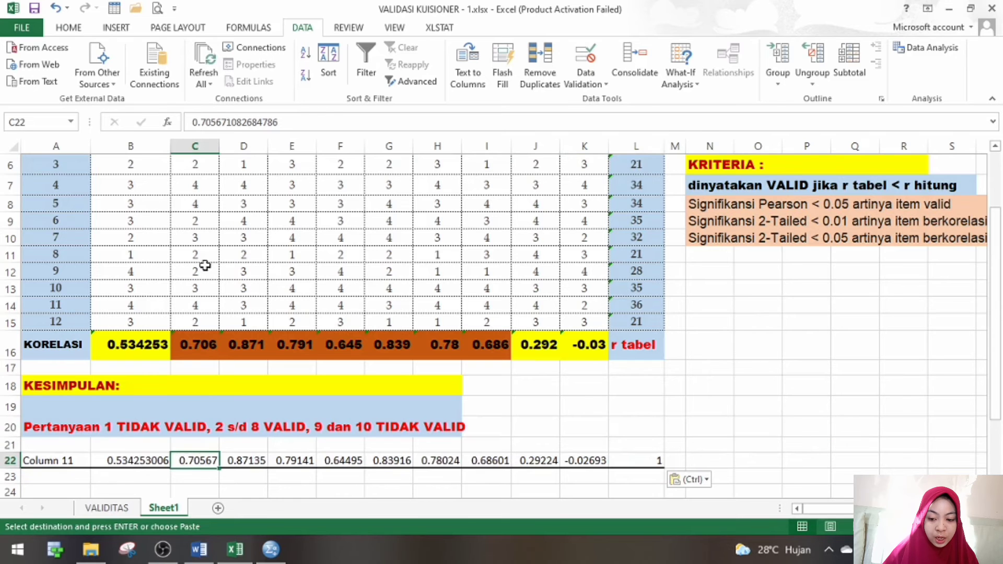
pyautogui.click(82, 27)
pyautogui.click(223, 76)
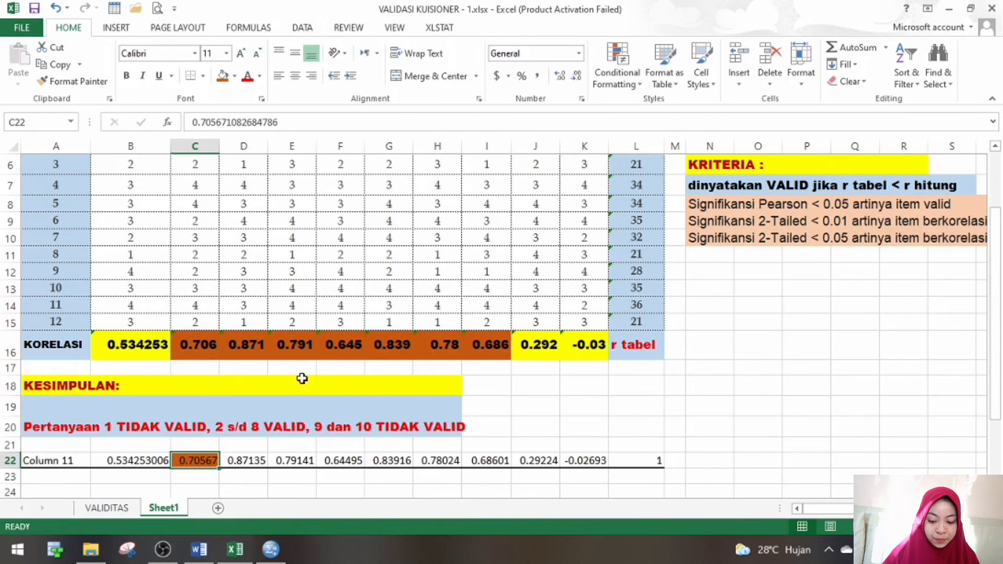
pyautogui.click(263, 462)
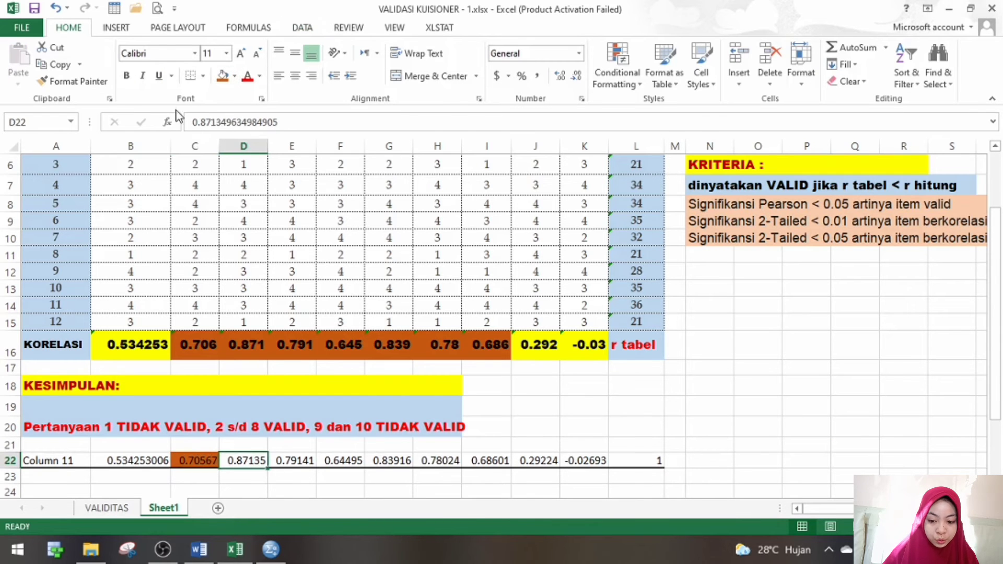
pyautogui.click(221, 77)
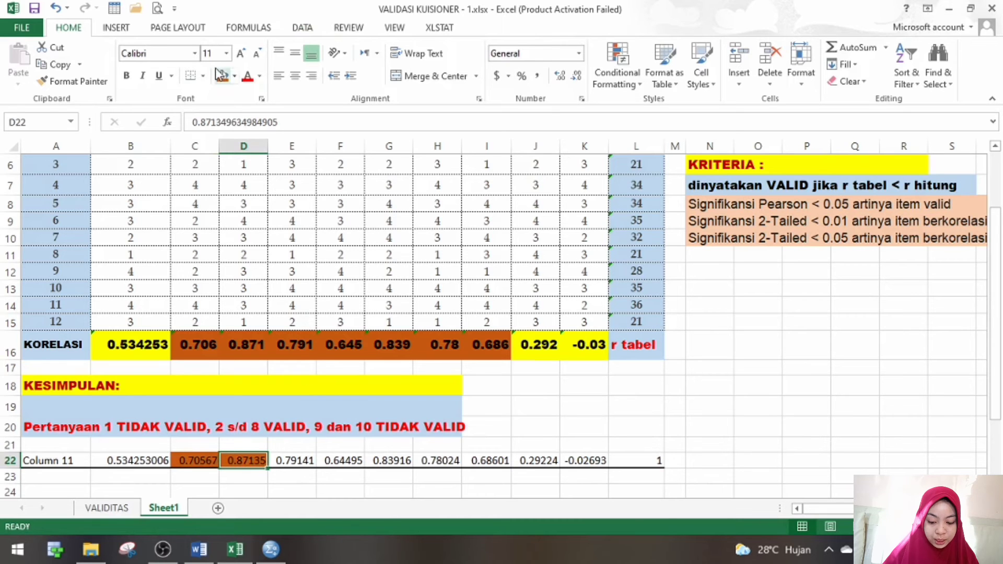
pyautogui.click(304, 458)
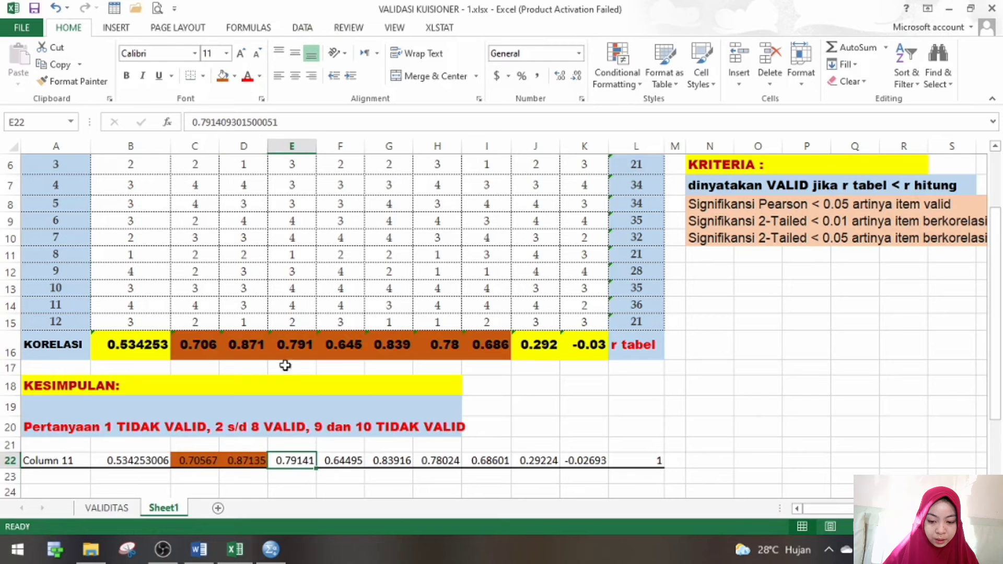
pyautogui.click(224, 77)
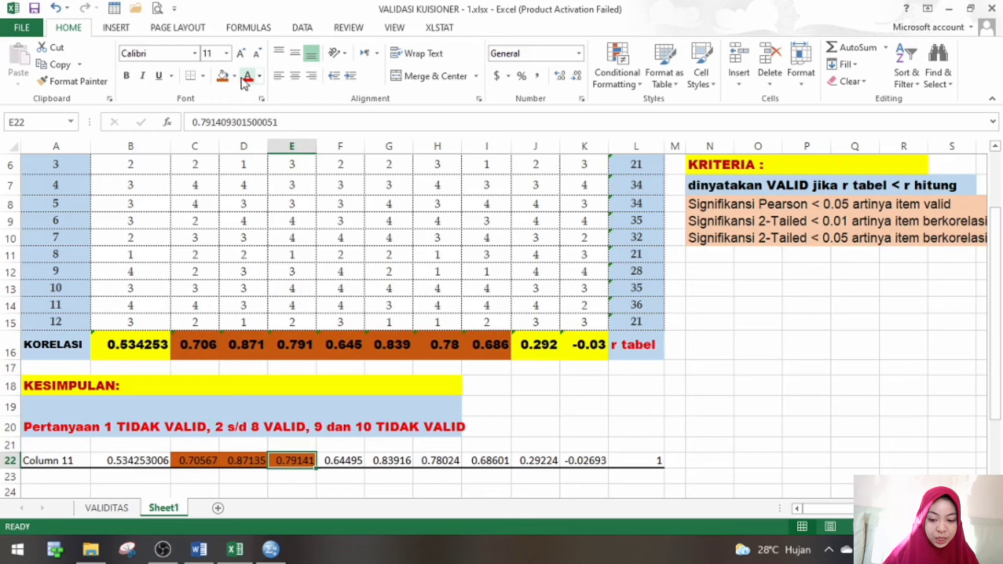
pyautogui.click(342, 460)
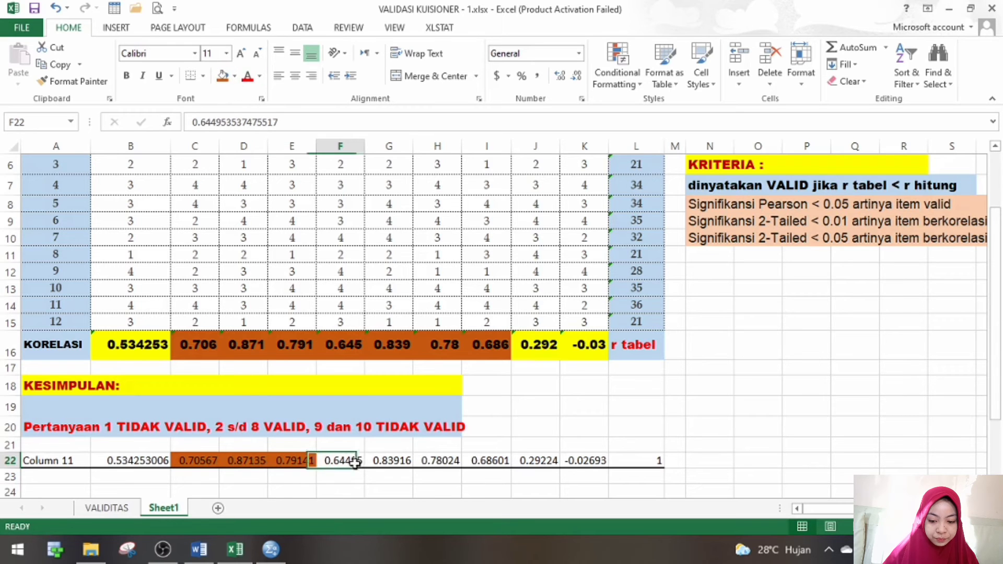
pyautogui.click(224, 76)
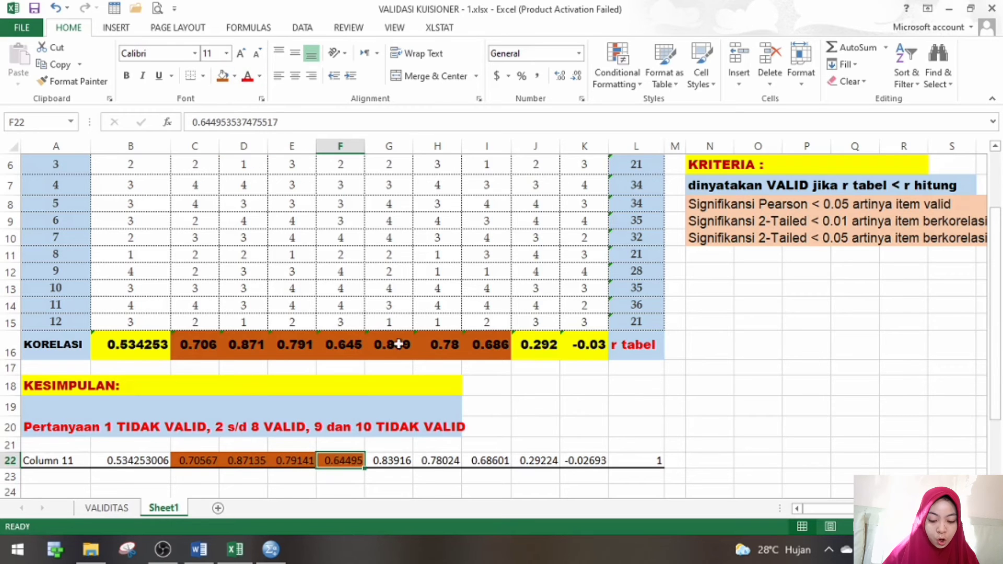
# Apply the dark orange fill to the pasted correlation cells of items 6 to 8 (G22:I22).
pyautogui.click(396, 461)
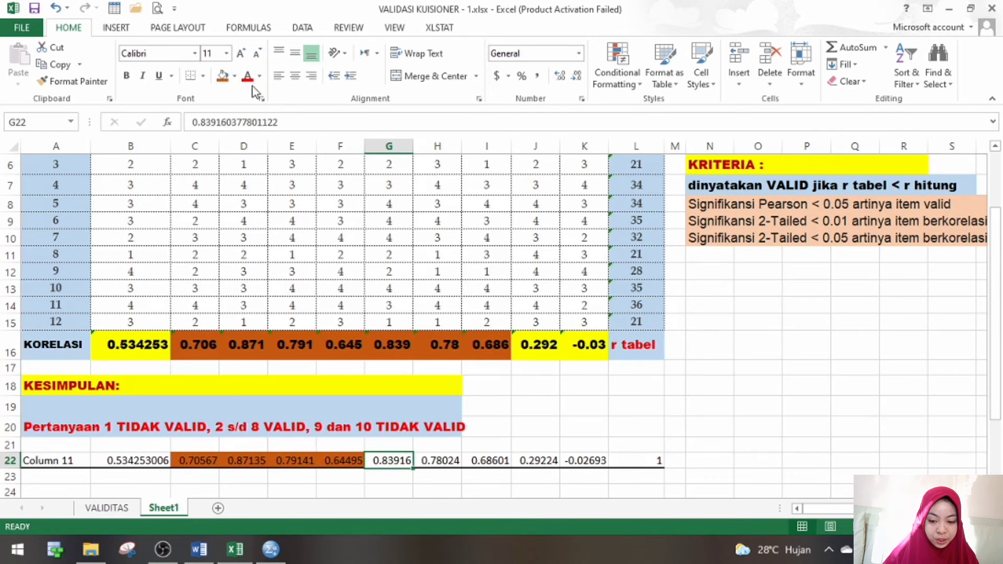
pyautogui.click(223, 77)
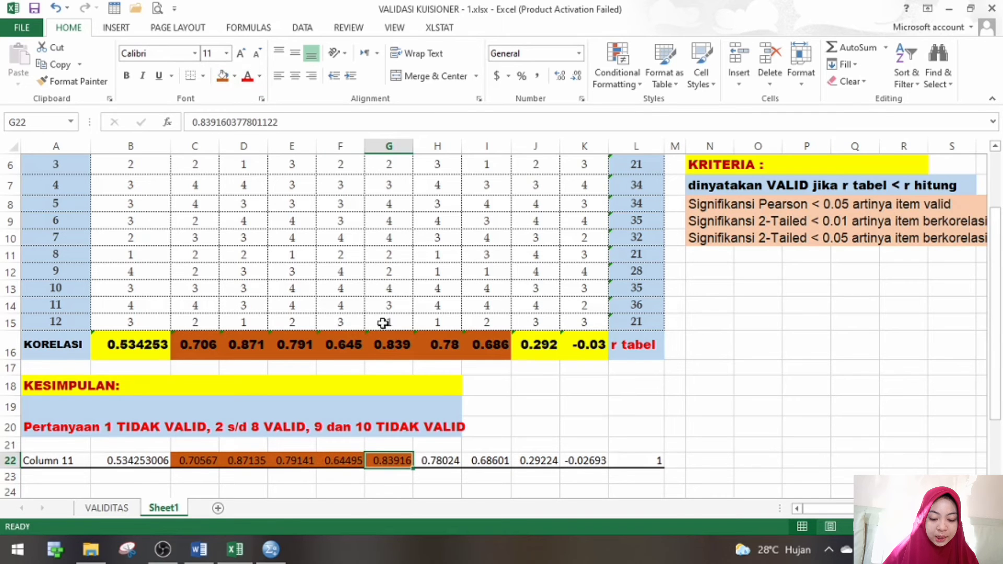
pyautogui.click(445, 462)
pyautogui.click(222, 77)
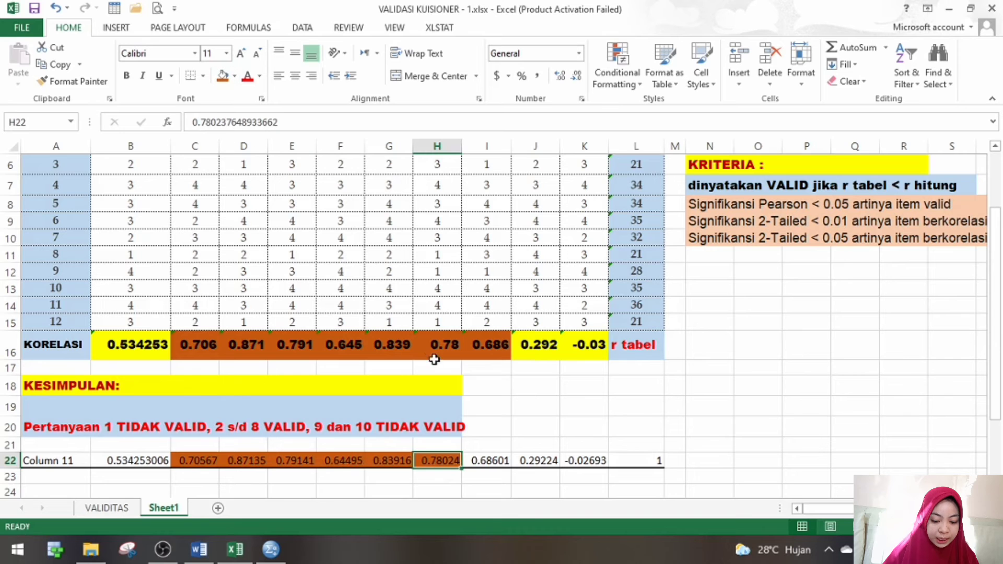
pyautogui.click(501, 461)
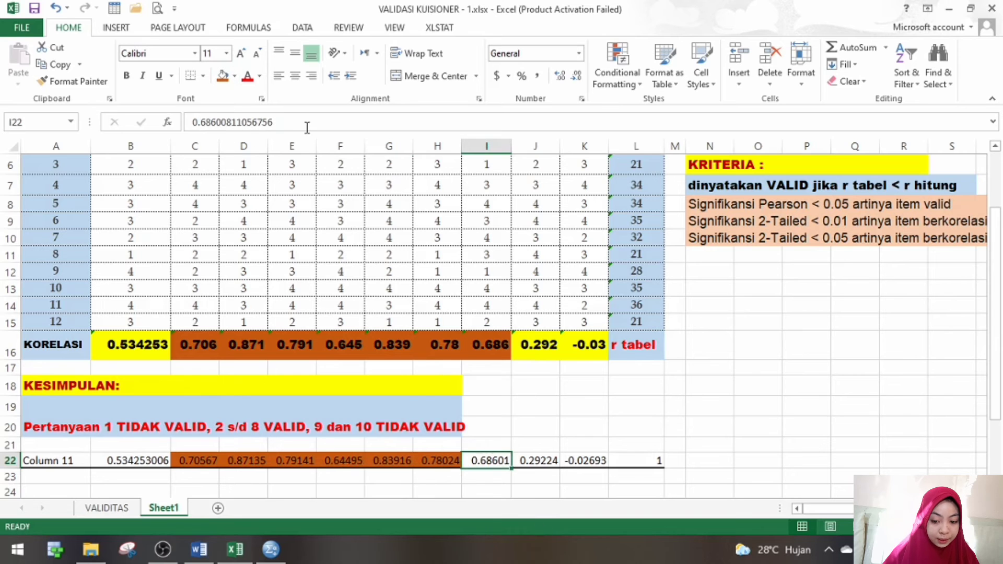
pyautogui.click(224, 77)
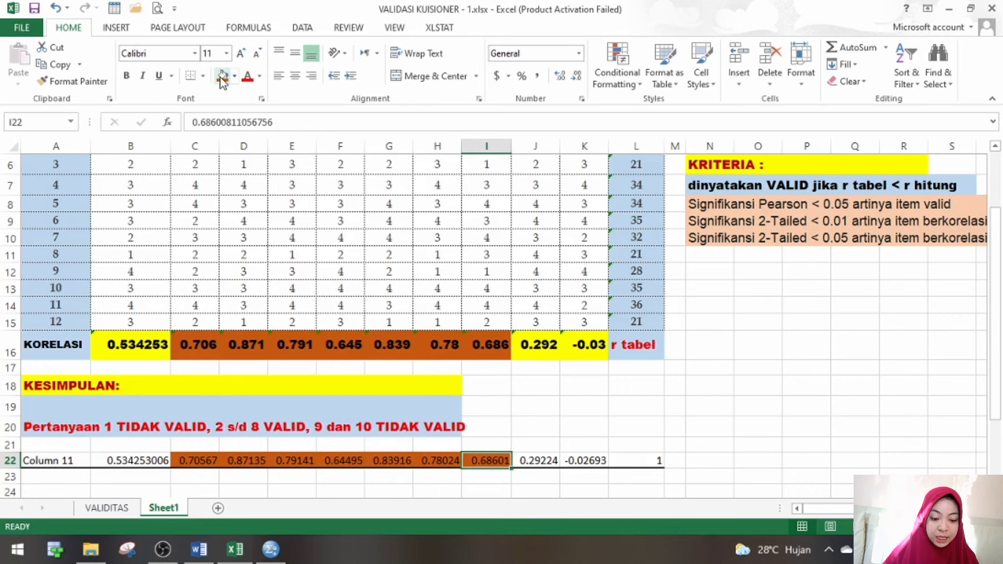
pyautogui.click(530, 461)
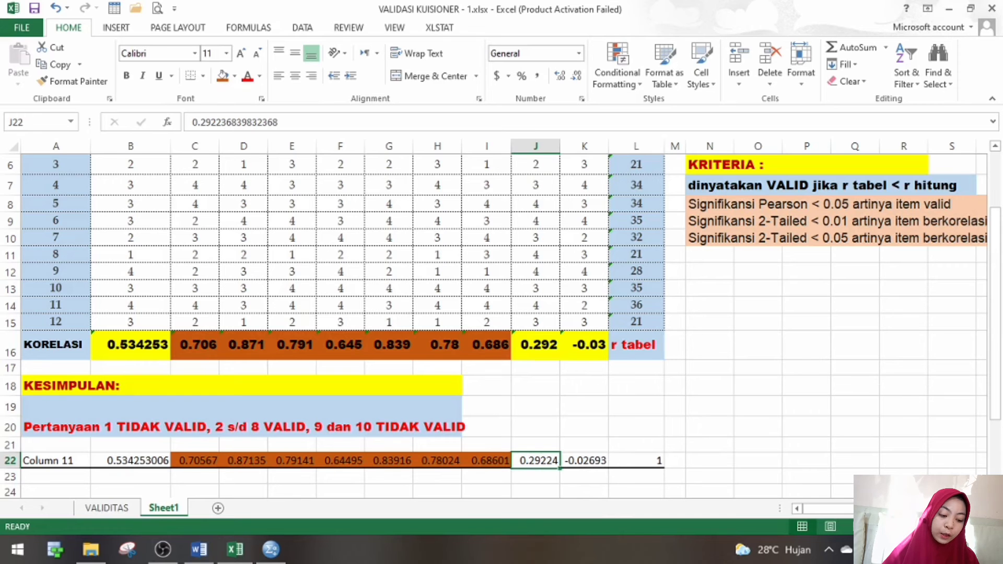
# Copy the item and total scores (B4:L15) from Sheet1 and paste them into the empty SPSS data sheet starting at the first cell.
pyautogui.moveTo(997, 413); pyautogui.dragTo(997, 281)
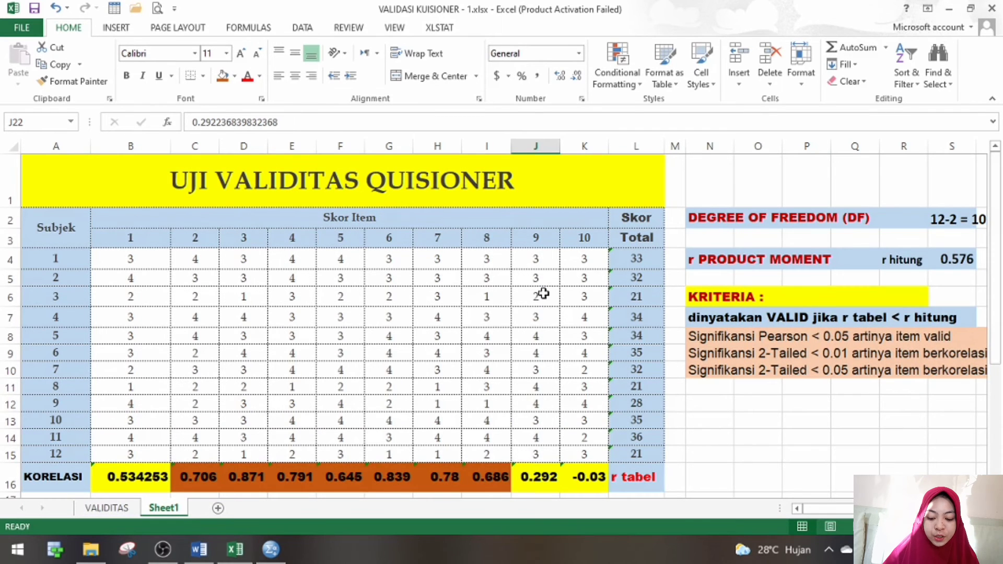
pyautogui.click(270, 549)
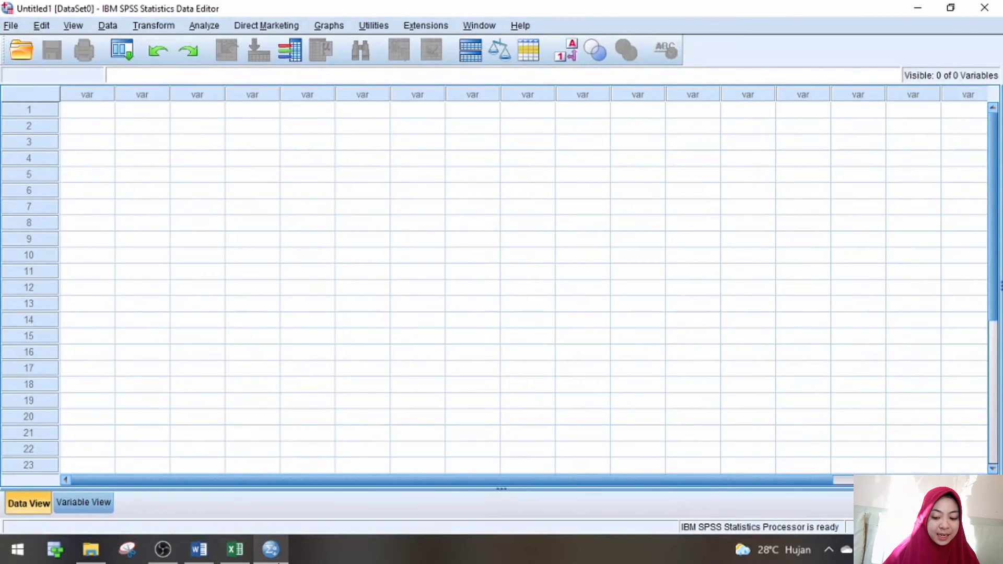
pyautogui.click(235, 548)
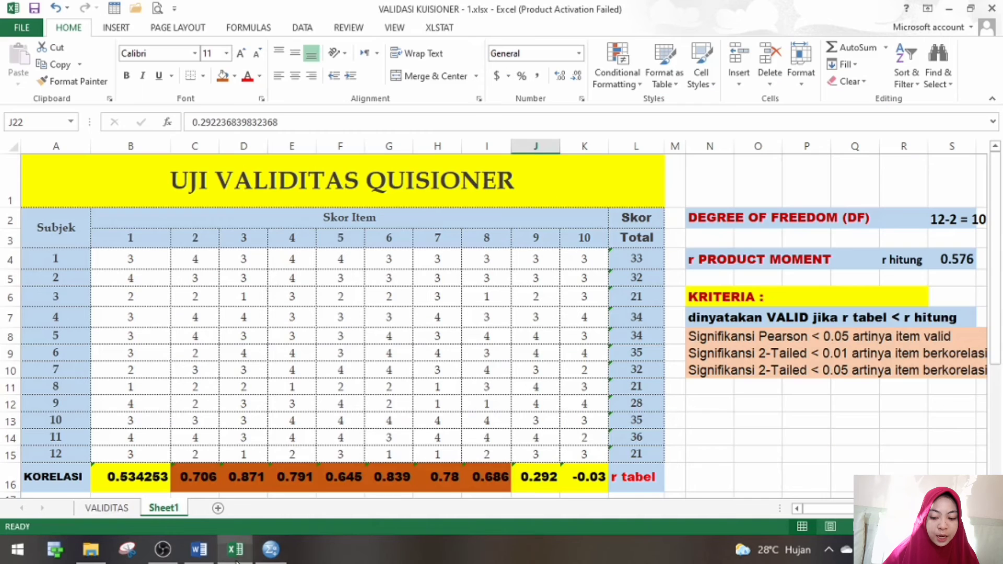
pyautogui.moveTo(144, 261); pyautogui.dragTo(638, 456)
pyautogui.hotkey('ctrl', 'c')
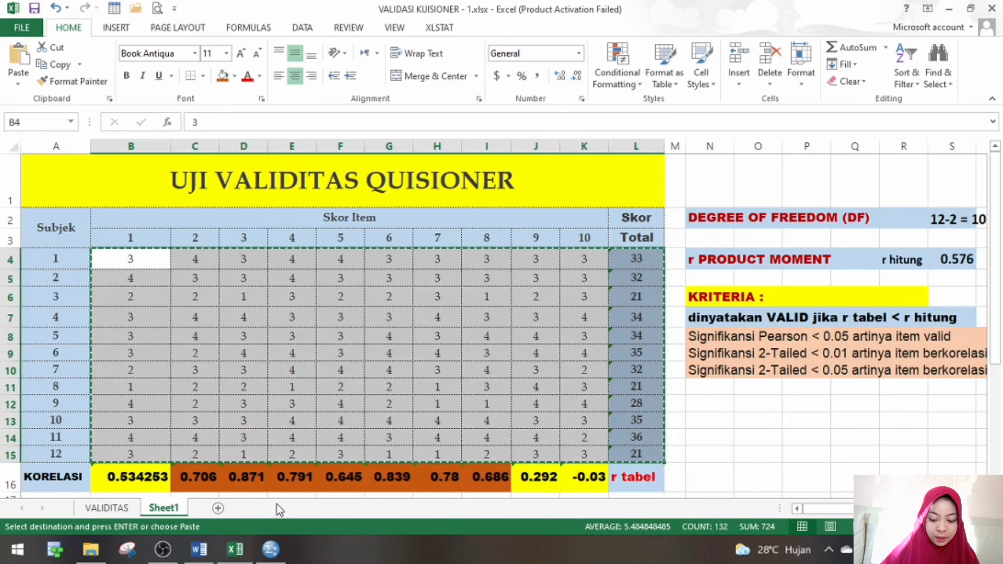
pyautogui.click(270, 549)
pyautogui.click(101, 114)
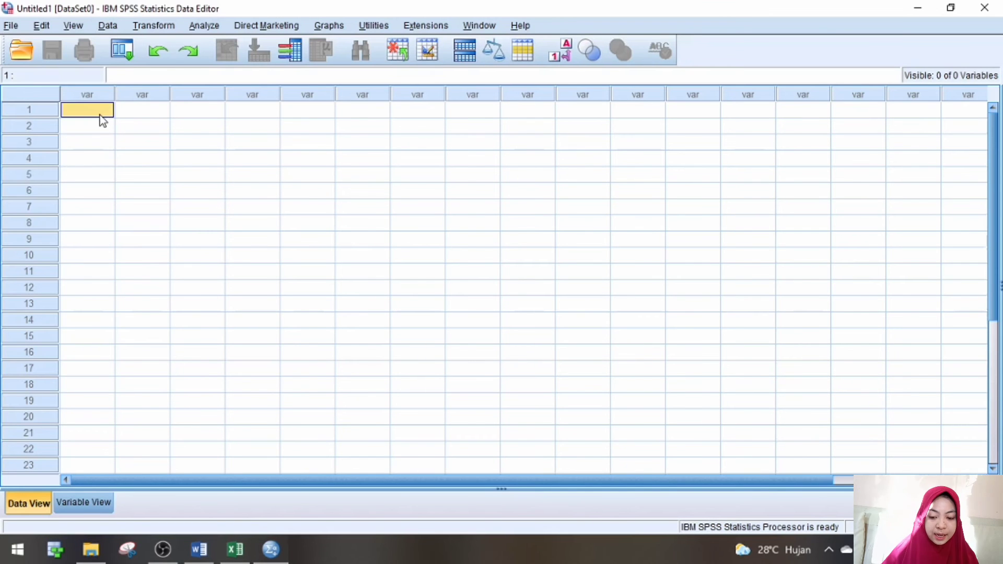
pyautogui.hotkey('ctrl', 'v')
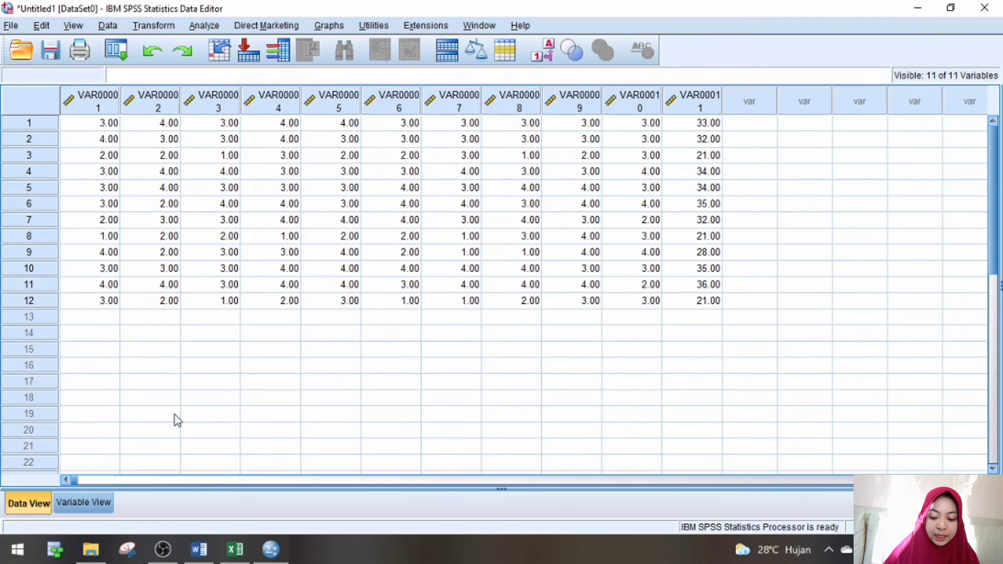
# Rename the first five variables as X1, X2, X3, X4 and X5 in the variable definitions.
pyautogui.click(100, 501)
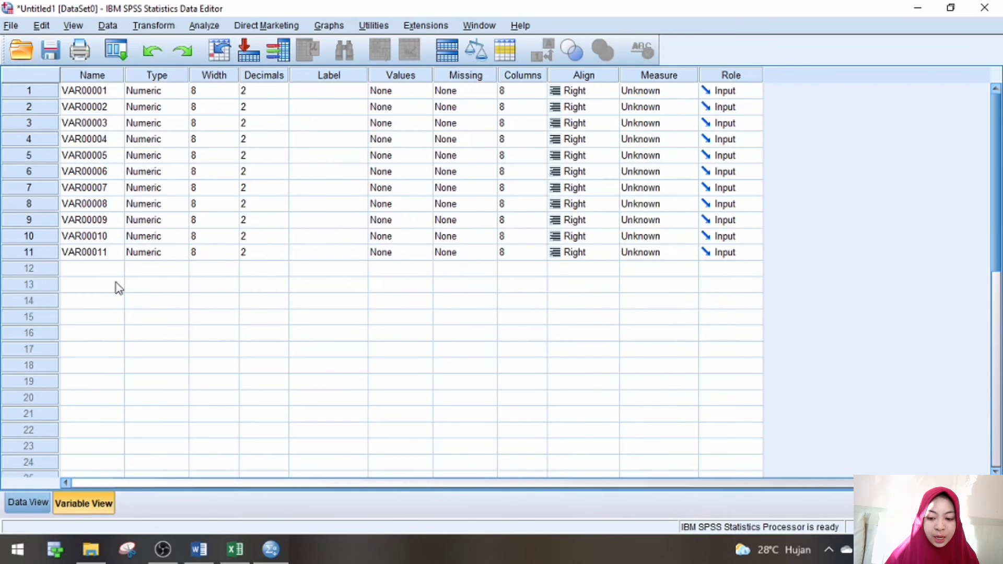
pyautogui.click(100, 90)
pyautogui.write('X1')
pyautogui.press('Return')
pyautogui.write('X2')
pyautogui.press('Return')
pyautogui.write('X3')
pyautogui.press('Return')
pyautogui.write('X4')
pyautogui.press('Return')
pyautogui.write('X5')
pyautogui.press('Return')
# Name variables 6 to 10 X6, X7, X8, X9 and X10, and the eleventh variable TOTAL.
pyautogui.write('X6')
pyautogui.press('Return')
pyautogui.write('X7')
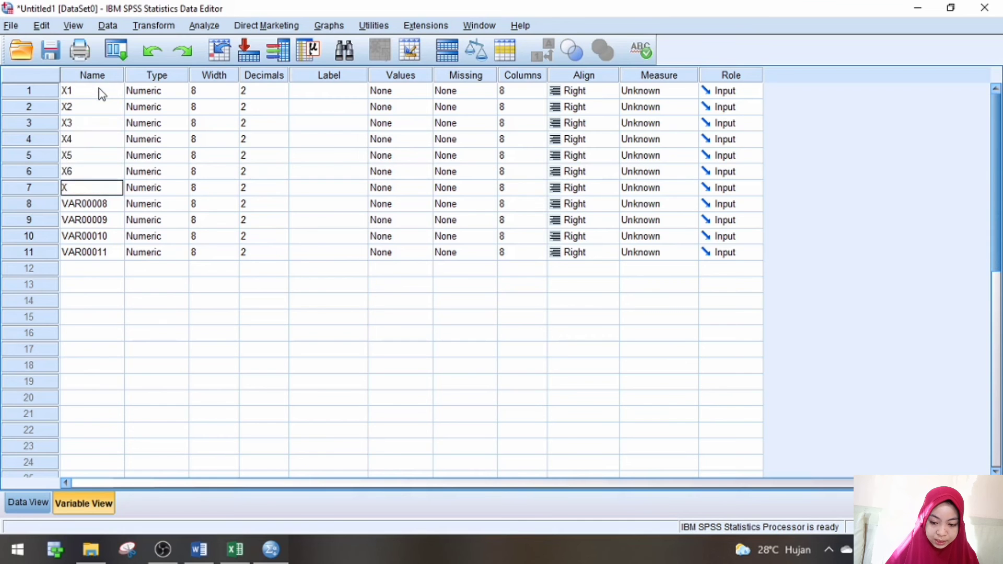
pyautogui.press('Return')
pyautogui.write('X8')
pyautogui.press('Return')
pyautogui.write('X9')
pyautogui.press('Return')
pyautogui.write('X10')
pyautogui.press('Return')
pyautogui.write('TOTAL')
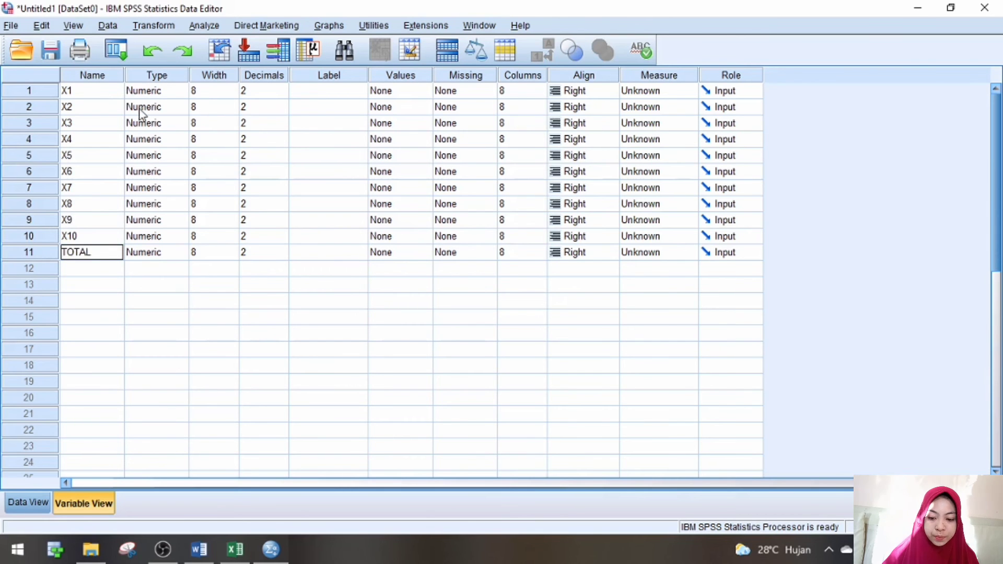
# Set variable X1's numeric type to width 2 with 0 decimal places.
pyautogui.doubleClick(186, 92)
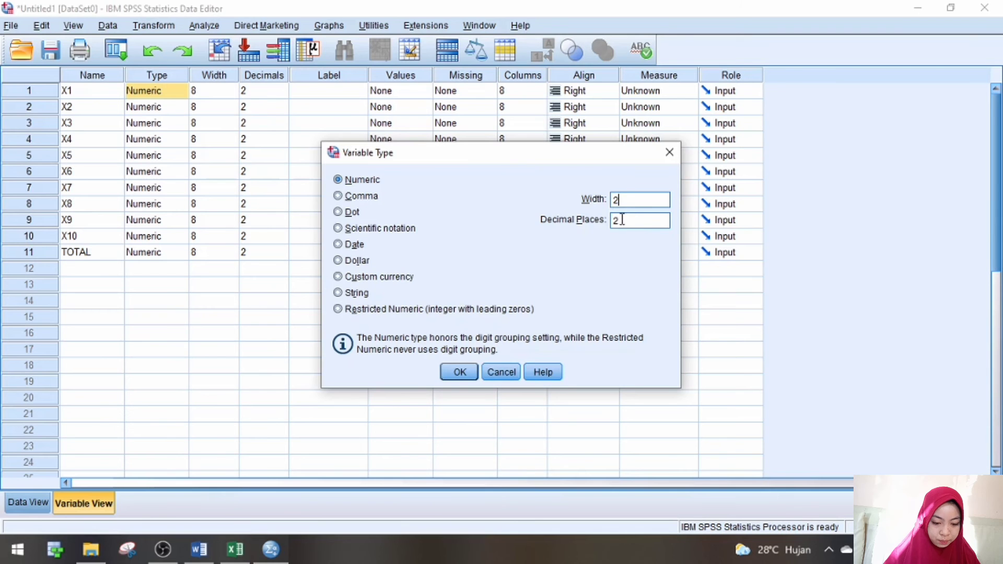
pyautogui.click(622, 219)
pyautogui.write('0')
pyautogui.press('Return')
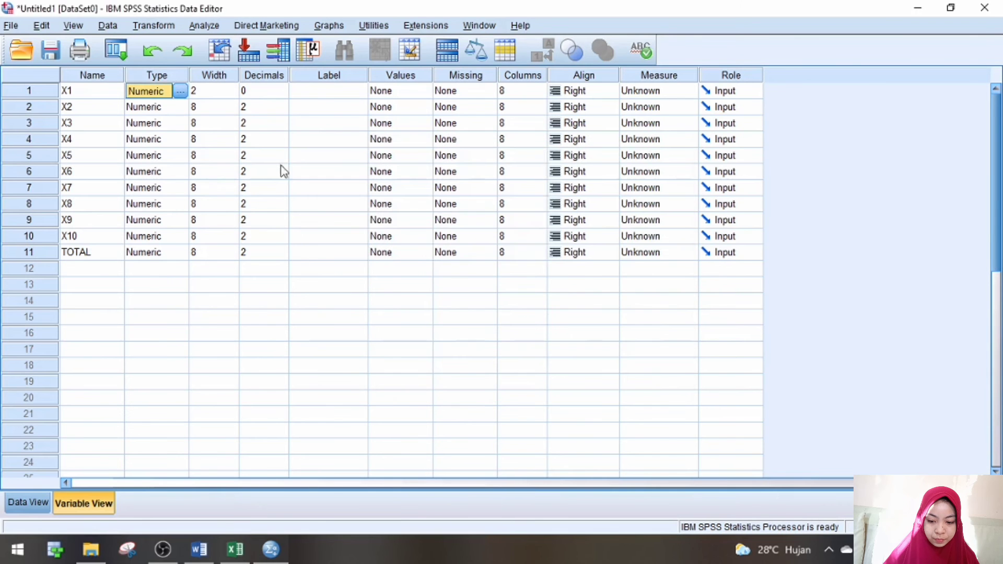
# Give variable X2 a numeric width of 2 and 0 decimal places.
pyautogui.click(185, 110)
pyautogui.click(180, 108)
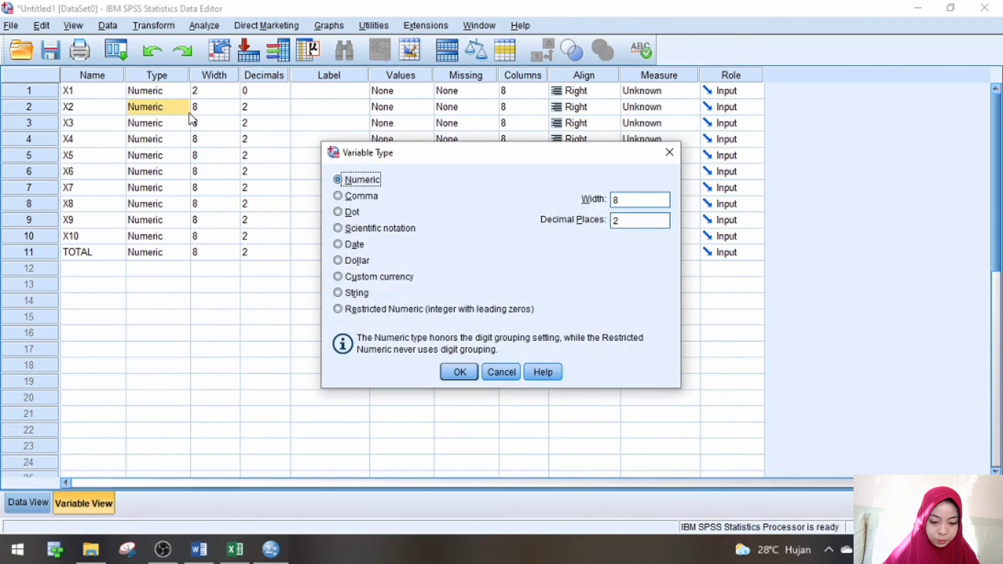
pyautogui.doubleClick(617, 200)
pyautogui.press('BackSpace')
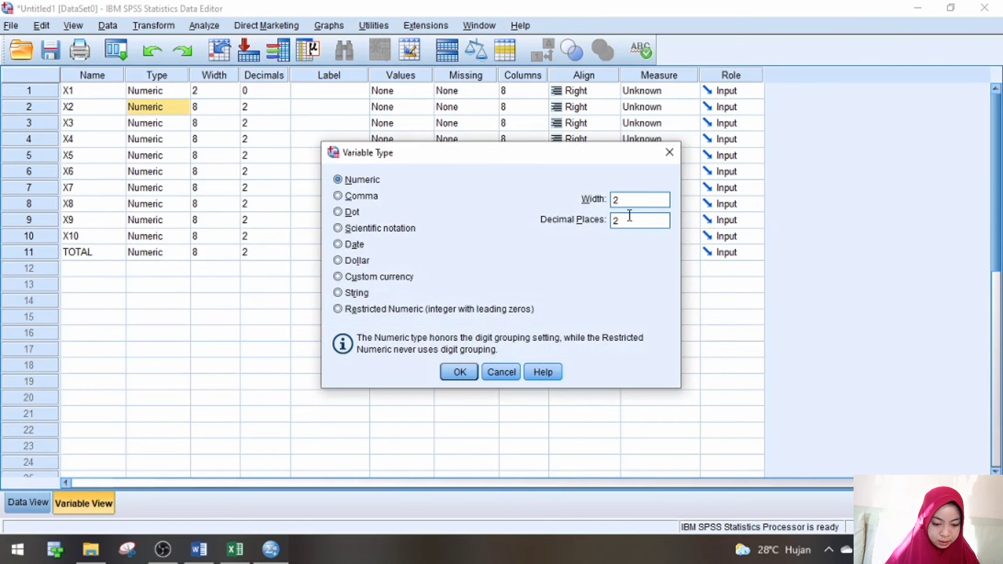
pyautogui.write('0')
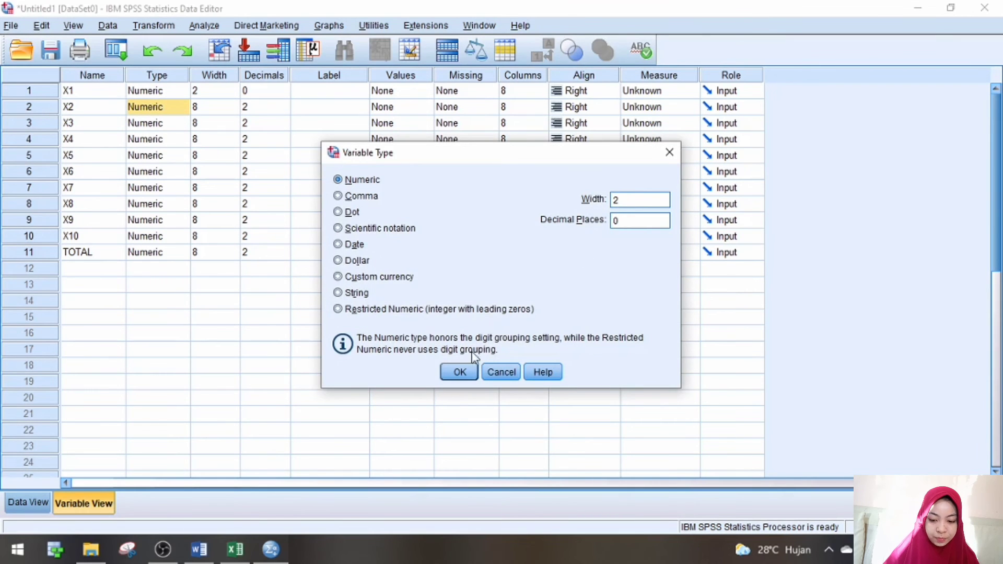
pyautogui.click(459, 372)
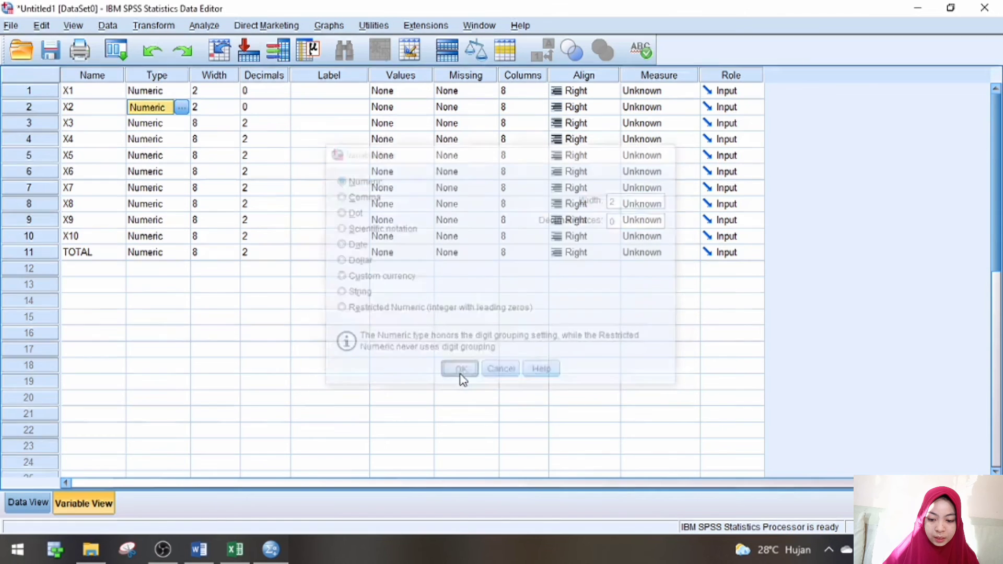
# Set the decimals of variables X3, X4 and X5 to 0.
pyautogui.click(259, 124)
pyautogui.click(253, 124)
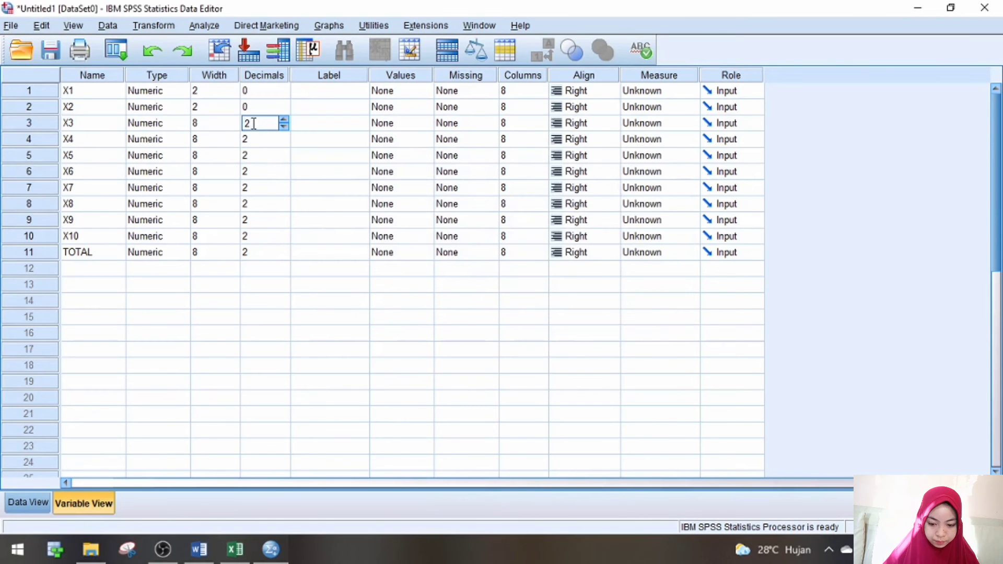
pyautogui.write('0')
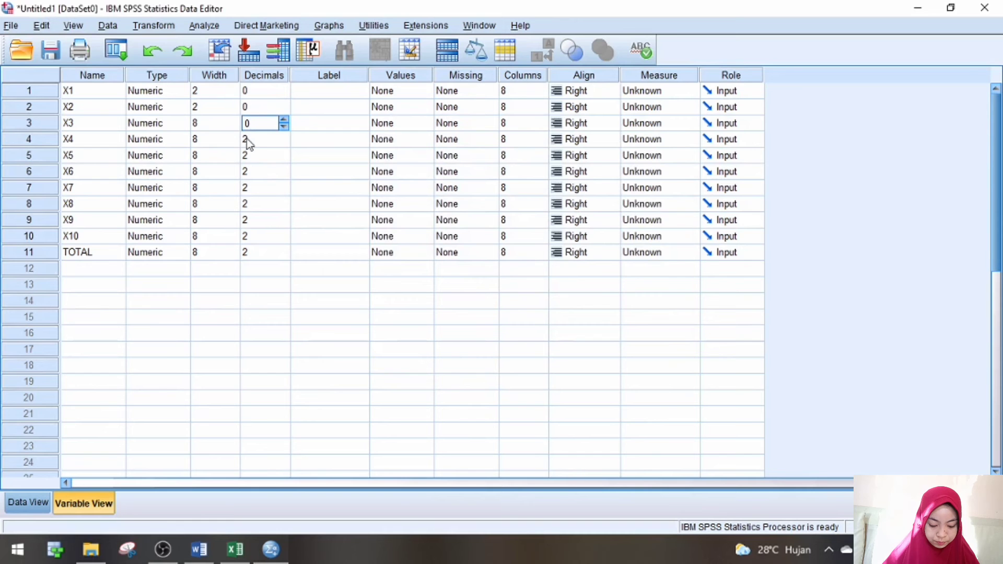
pyautogui.click(247, 139)
pyautogui.write('0')
pyautogui.click(247, 155)
pyautogui.write('0')
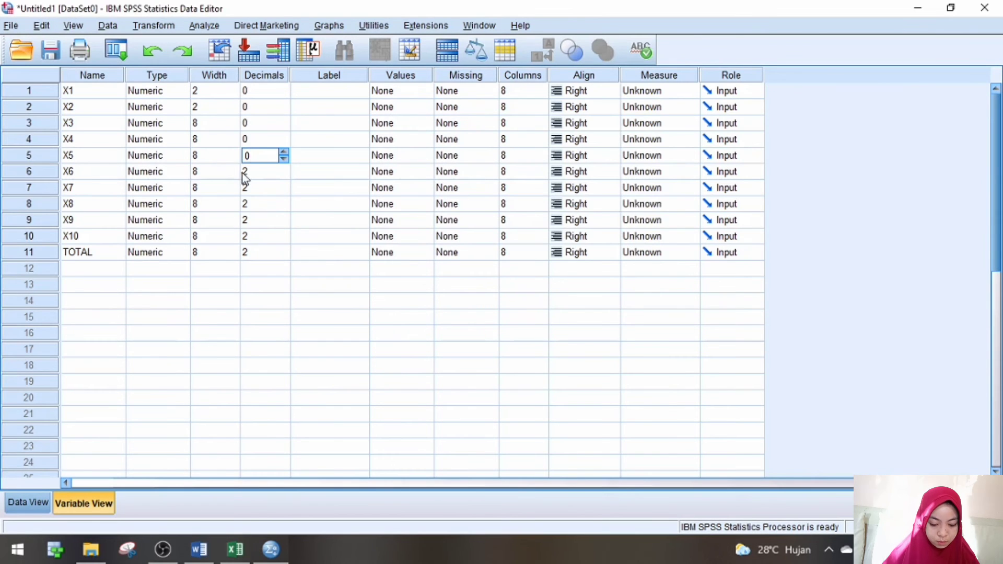
# Set the decimals of variables X6, X7, X8 and X9 to 0.
pyautogui.click(247, 171)
pyautogui.write('0')
pyautogui.click(247, 187)
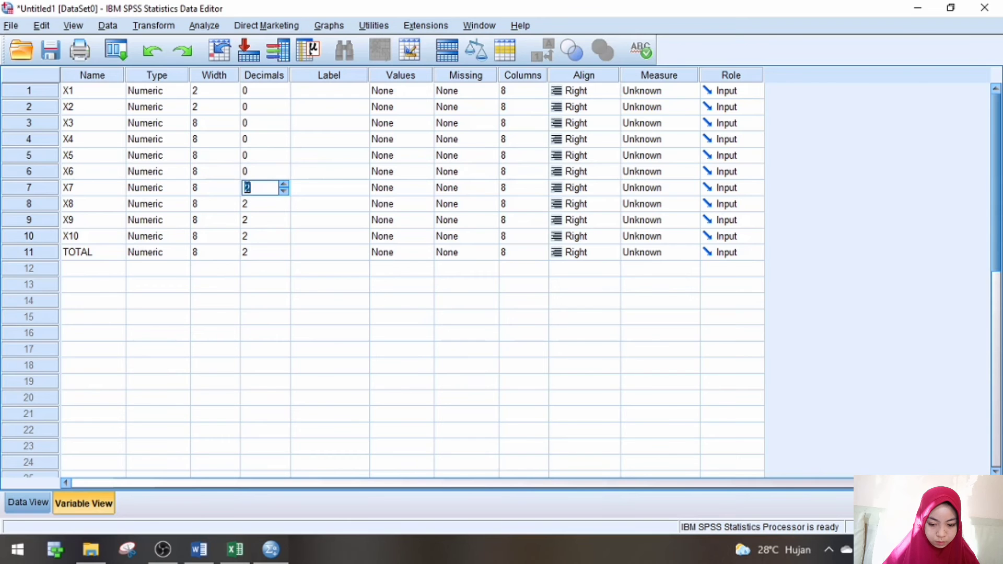
pyautogui.click(247, 203)
pyautogui.write('0')
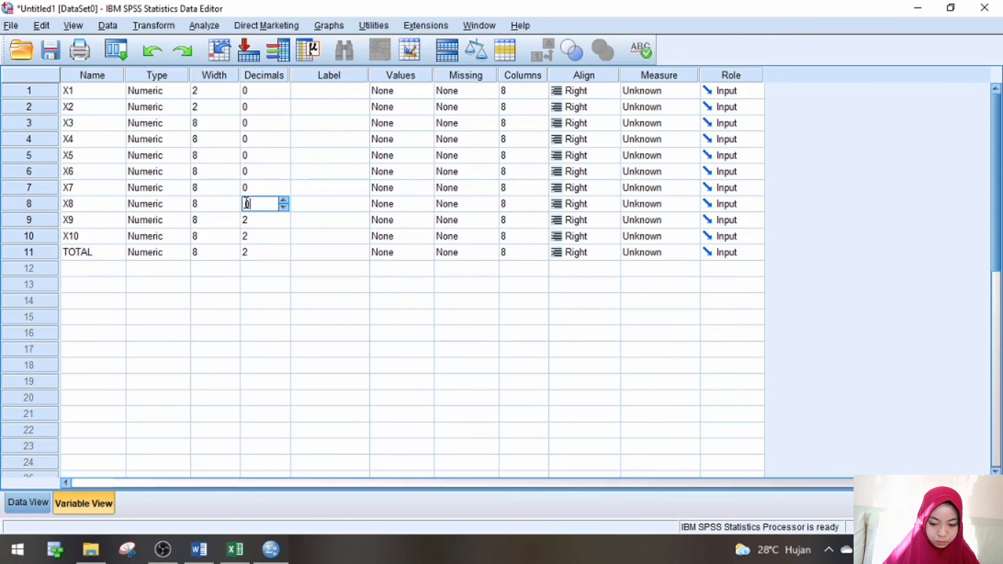
pyautogui.click(246, 220)
pyautogui.write('0')
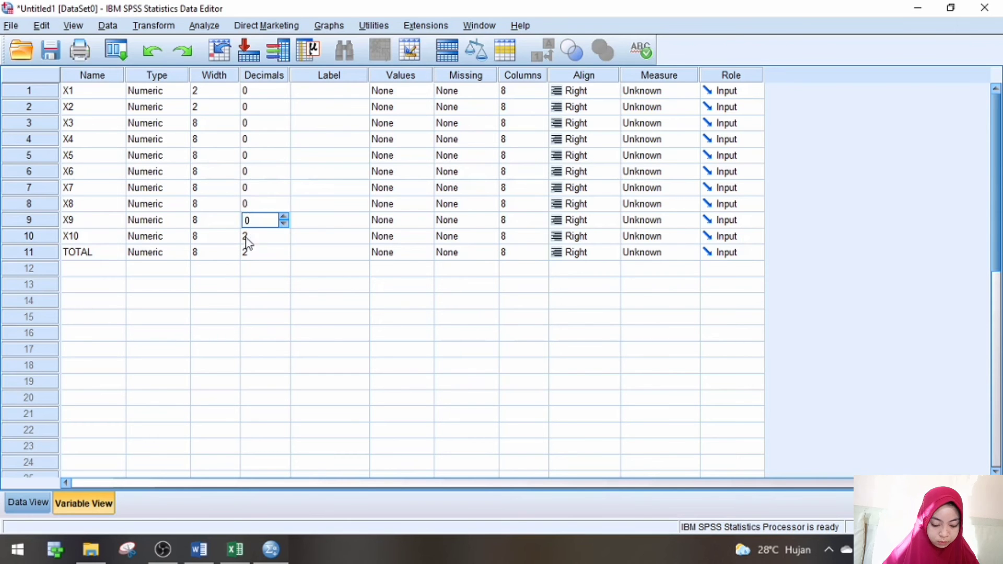
# Set the decimals of variables X10 and TOTAL to 0.
pyautogui.click(247, 236)
pyautogui.write('0')
pyautogui.click(247, 252)
pyautogui.write('0')
# Set the width of variables X3, X4 and X5 to 2.
pyautogui.click(195, 124)
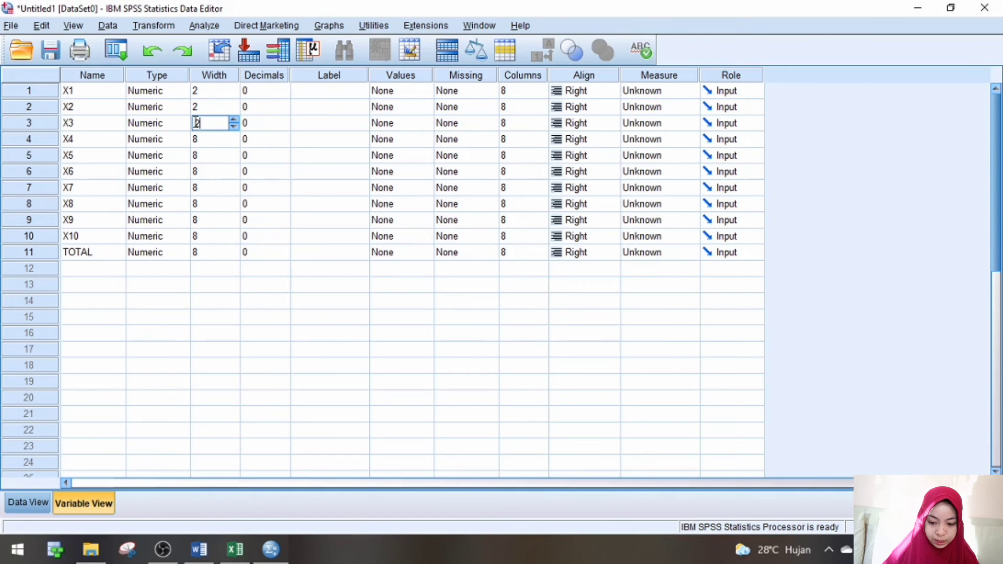
pyautogui.click(196, 139)
pyautogui.write('2')
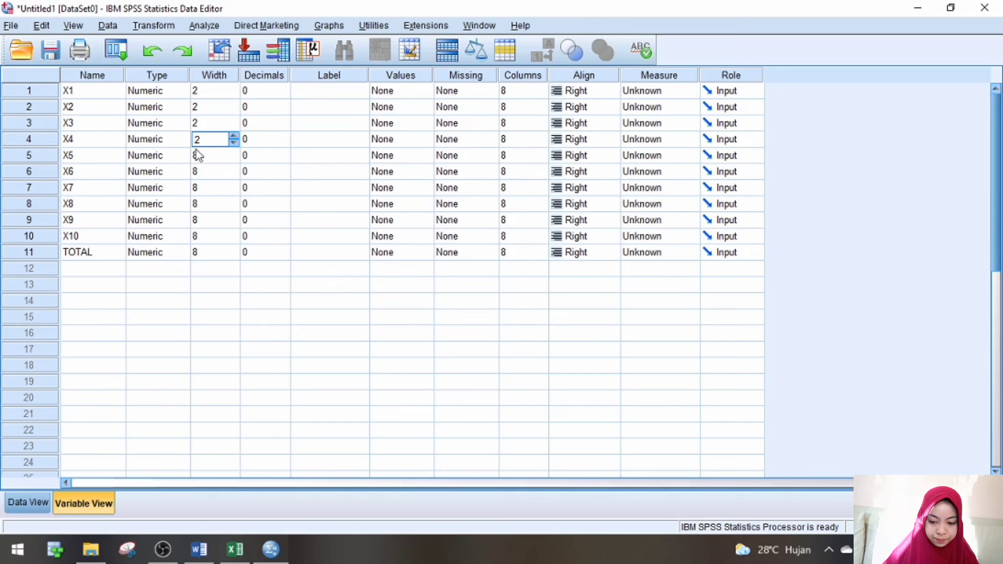
pyautogui.click(196, 156)
pyautogui.write('2')
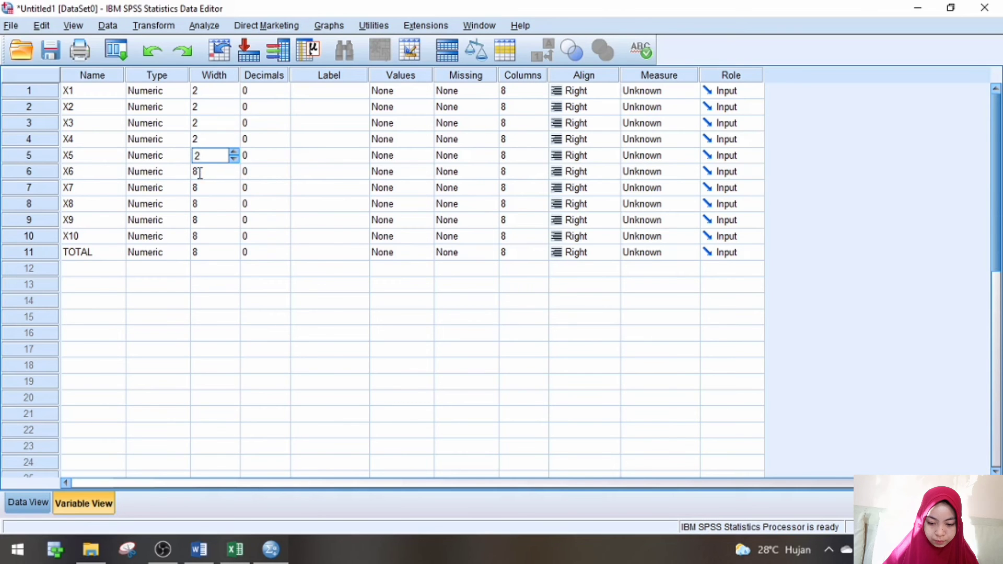
# Set the width of variables X6, X7 and X8 to 2.
pyautogui.click(199, 174)
pyautogui.write('2')
pyautogui.click(196, 189)
pyautogui.write('2')
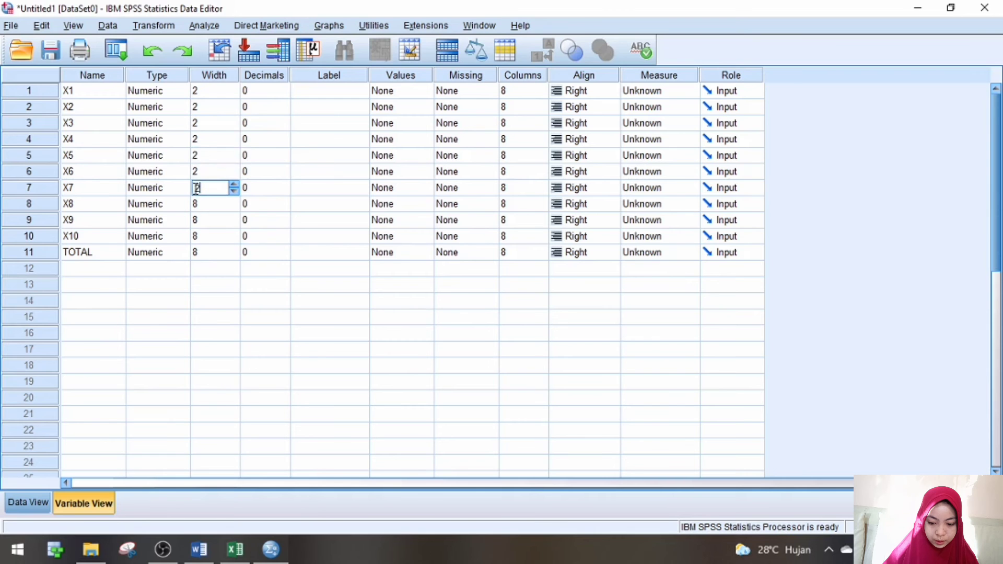
pyautogui.click(197, 204)
pyautogui.write('2')
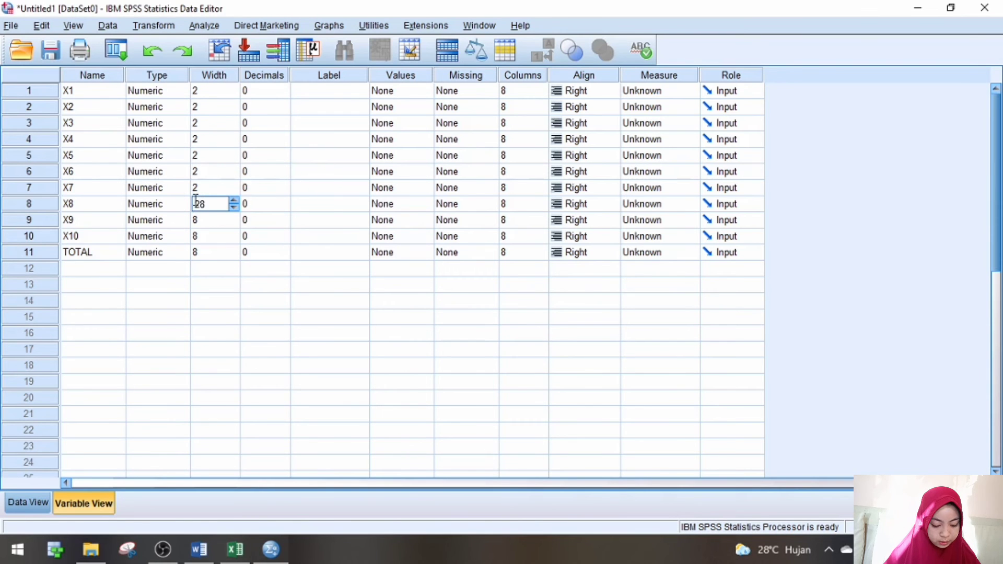
# Set the width of variables X9, X10 and TOTAL to 2.
pyautogui.click(198, 219)
pyautogui.write('2')
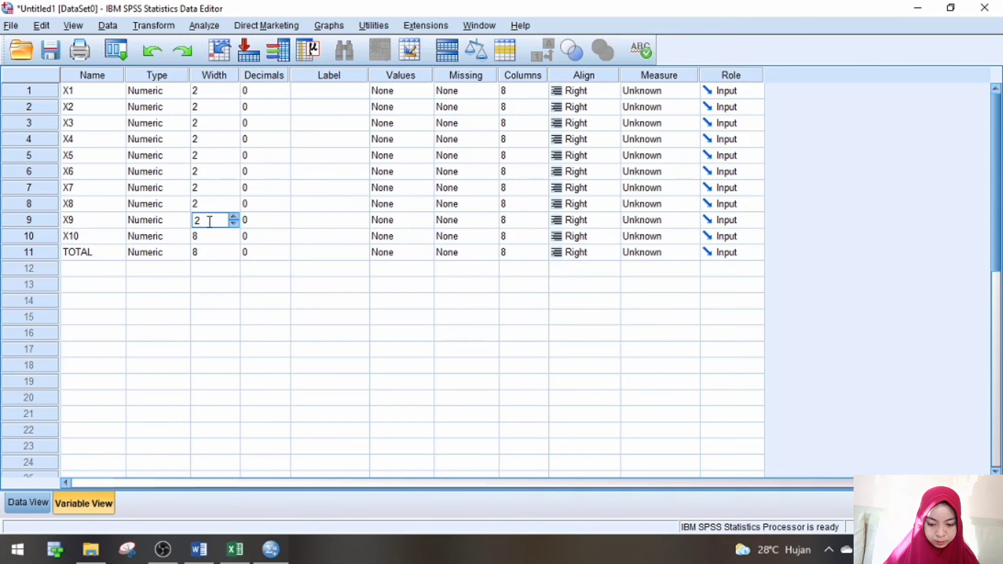
pyautogui.click(207, 234)
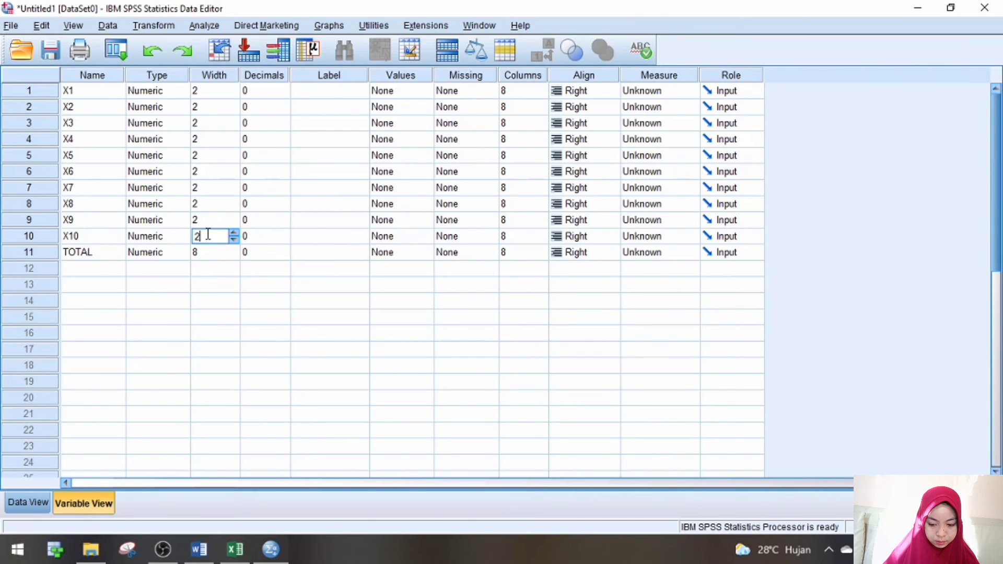
pyautogui.click(203, 253)
pyautogui.write('2')
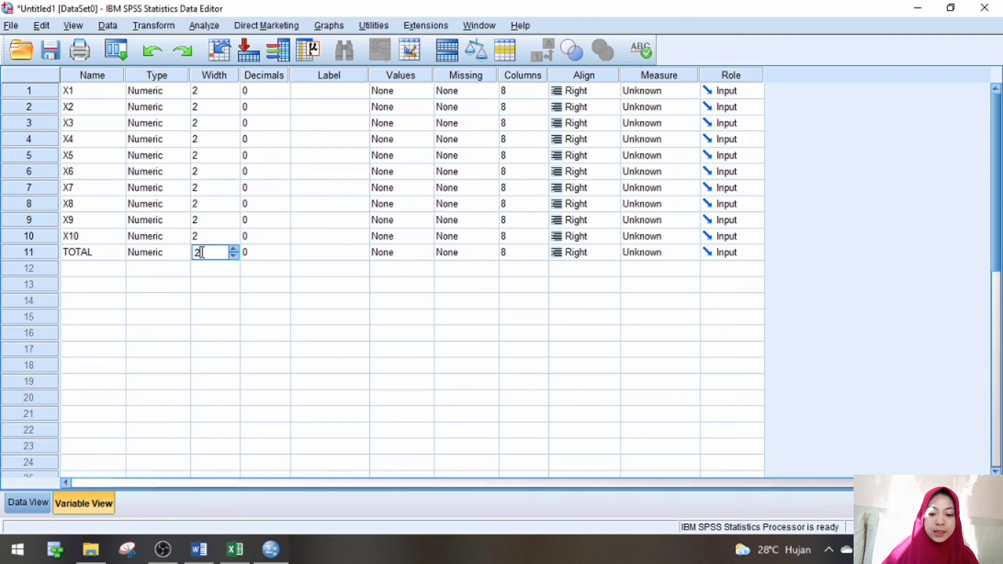
# Label the first five variables X1, X2, X3, X4 and X5, matching their names.
pyautogui.click(342, 95)
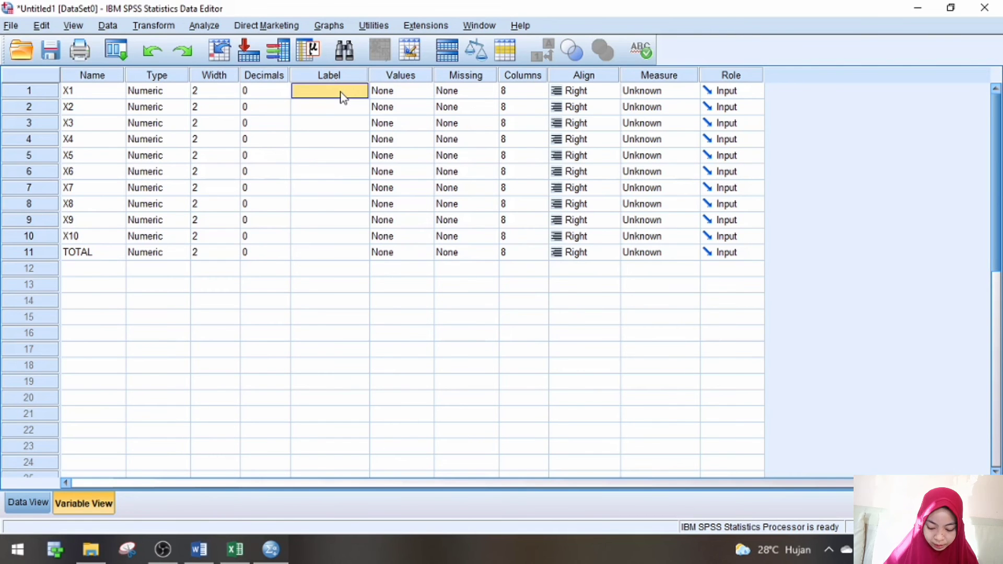
pyautogui.write('Z')
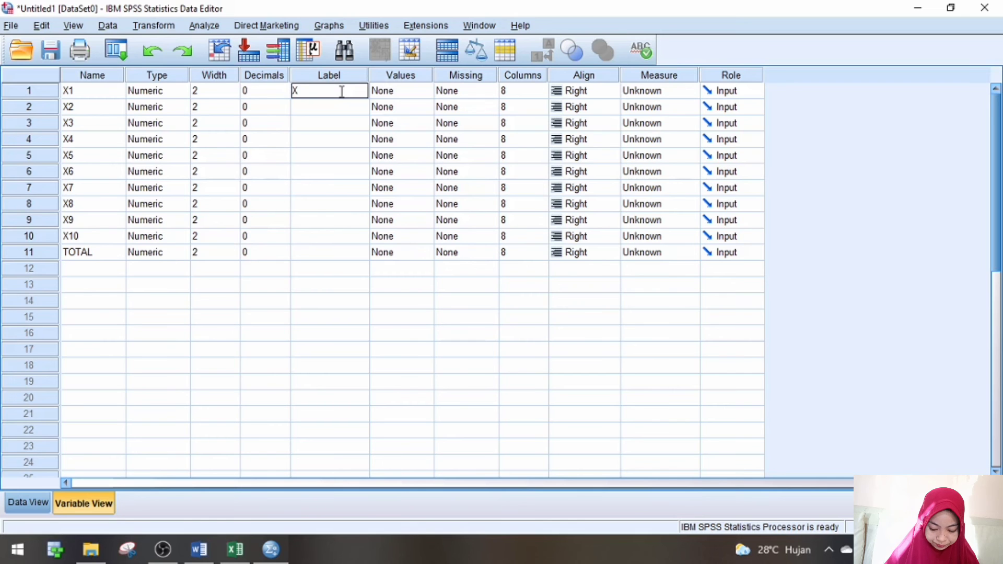
pyautogui.write('1')
pyautogui.press('Return')
pyautogui.write('X2')
pyautogui.press('Return')
pyautogui.write('S')
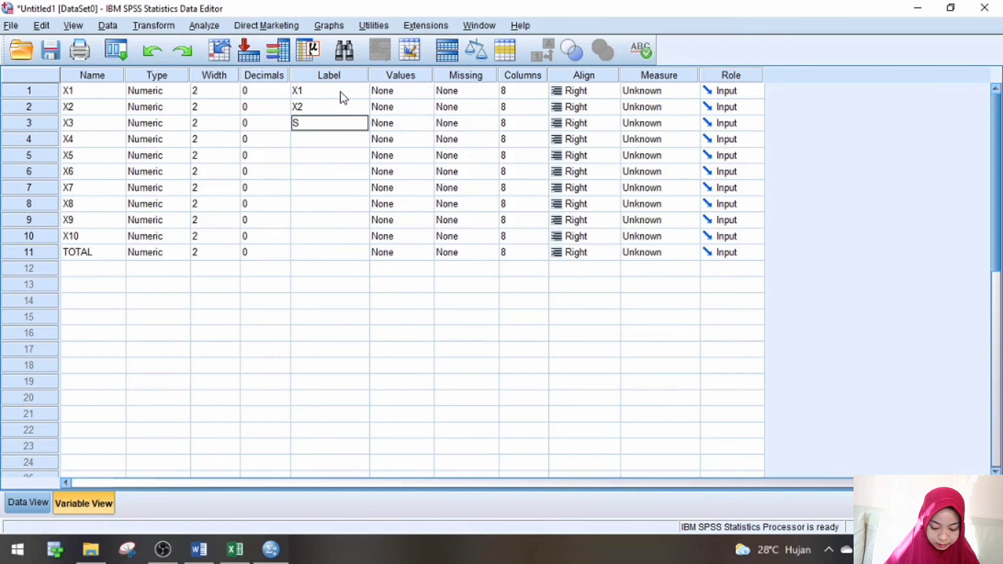
pyautogui.write('3')
pyautogui.press('Return')
pyautogui.write('X4')
pyautogui.press('Return')
pyautogui.write('X5')
pyautogui.press('Return')
# Label the remaining variables X6, X7, X8, X9, X10 and TOTAL, matching their names.
pyautogui.write('X6')
pyautogui.press('Return')
pyautogui.write('X7')
pyautogui.press('Return')
pyautogui.write('X8')
pyautogui.press('Return')
pyautogui.write('X9')
pyautogui.press('Return')
pyautogui.write('X10')
pyautogui.press('Return')
pyautogui.write('TOTAL')
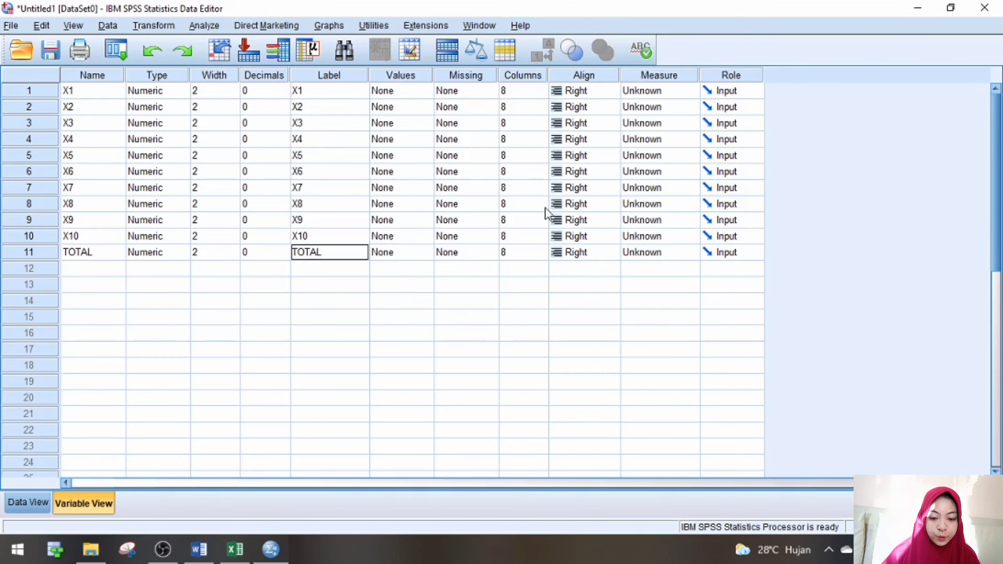
pyautogui.click(431, 414)
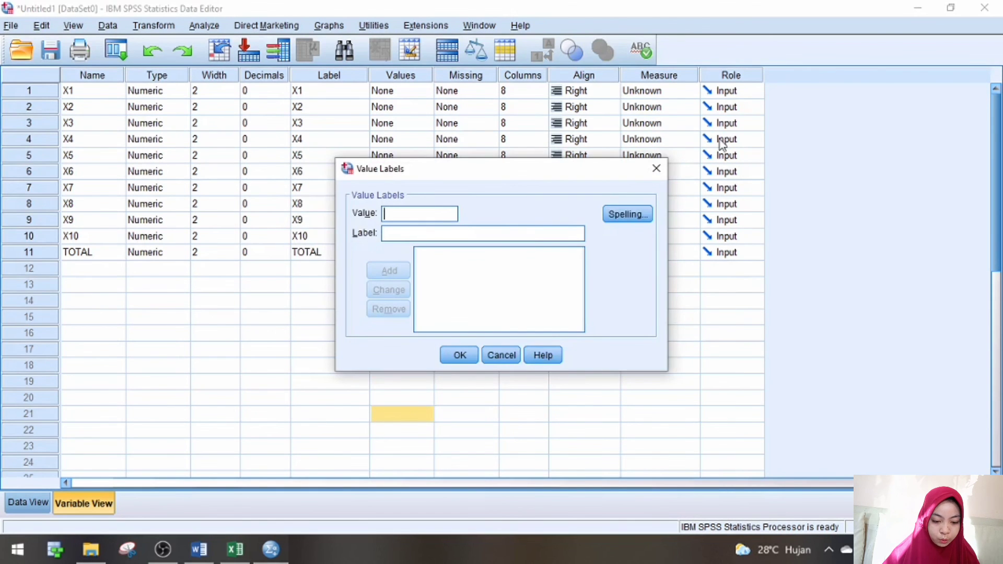
pyautogui.click(656, 168)
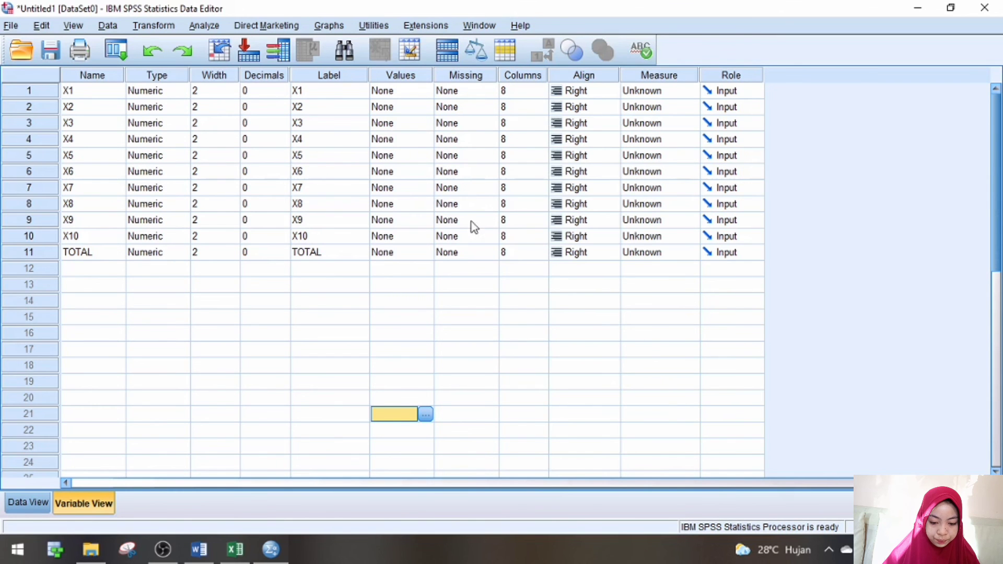
pyautogui.click(412, 226)
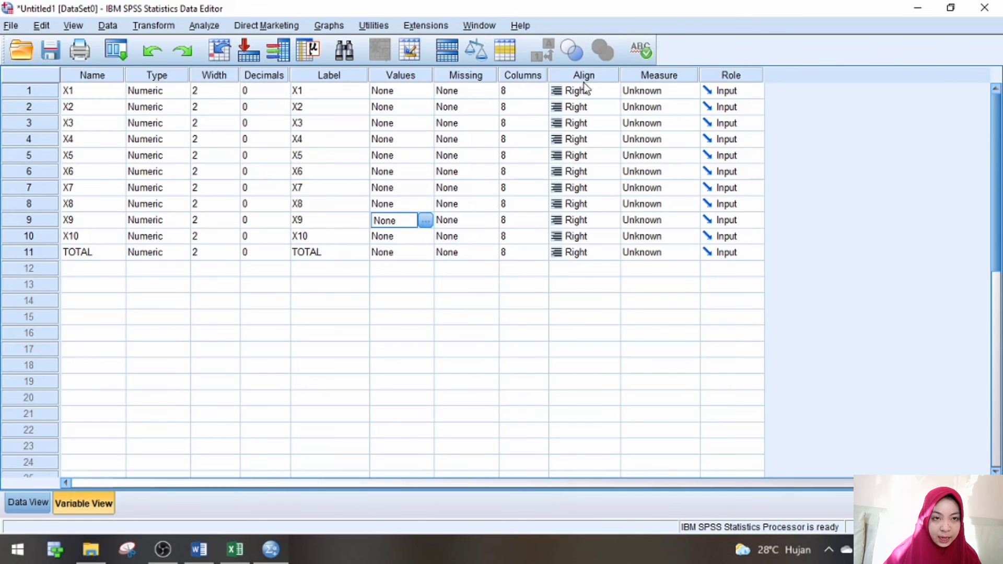
# Set the measurement level of variables X1, X2, X3 and X4 to Scale.
pyautogui.click(636, 96)
pyautogui.click(638, 108)
pyautogui.click(641, 123)
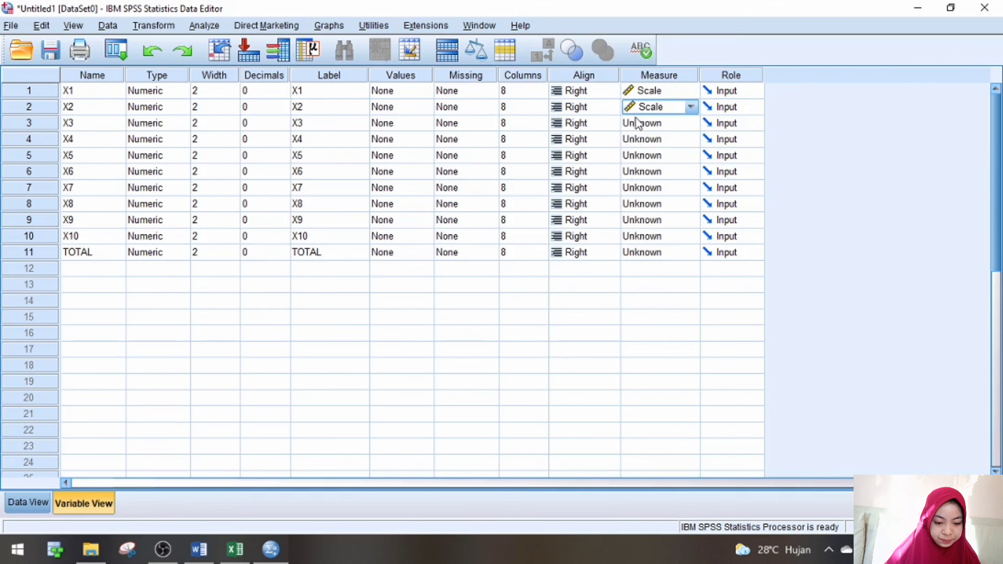
pyautogui.click(639, 124)
pyautogui.click(640, 142)
pyautogui.click(641, 140)
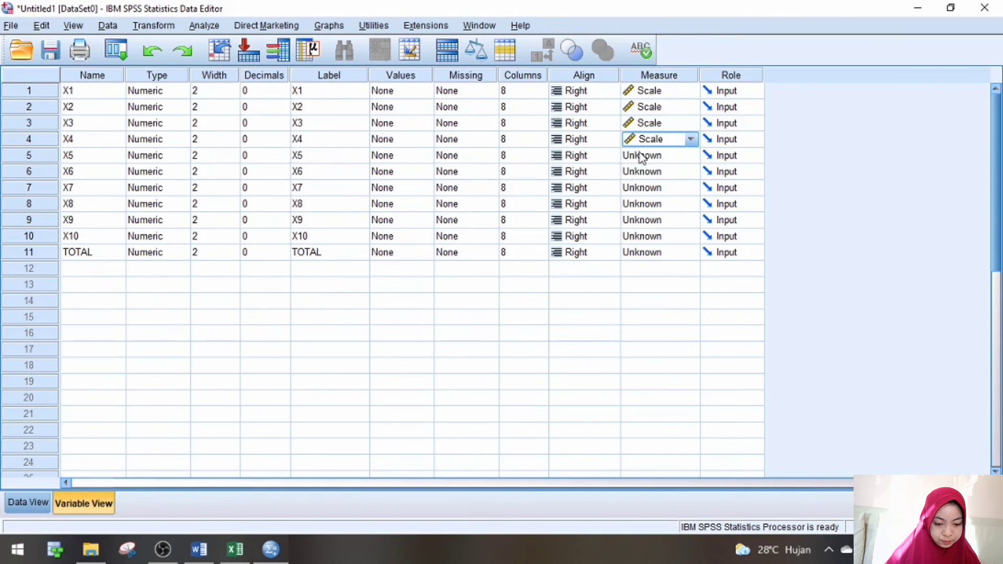
# Set the measurement level of variables X5 through X10 and TOTAL to Scale.
pyautogui.click(640, 156)
pyautogui.click(637, 172)
pyautogui.click(638, 188)
pyautogui.click(640, 204)
pyautogui.click(641, 218)
pyautogui.click(640, 220)
pyautogui.click(639, 236)
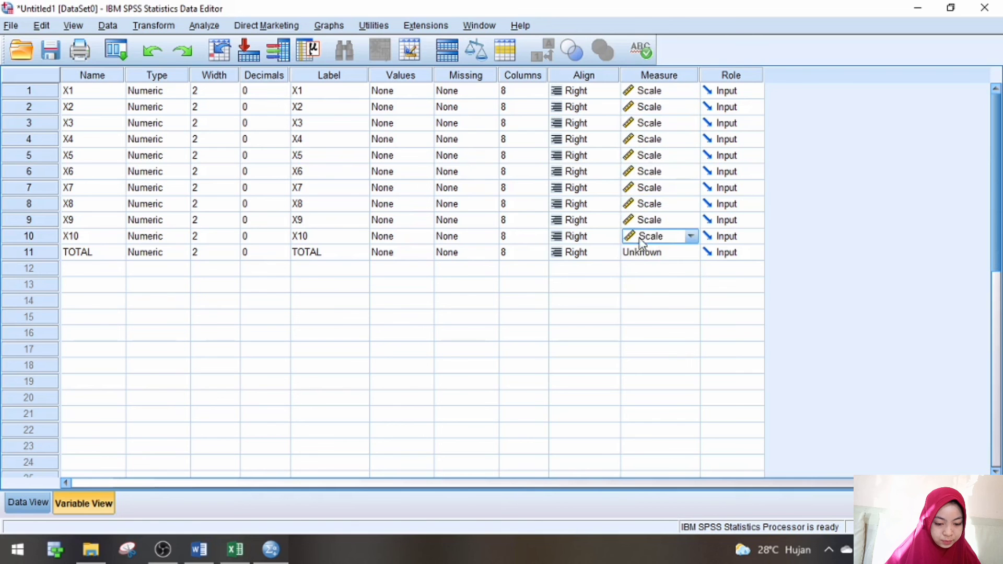
pyautogui.click(638, 253)
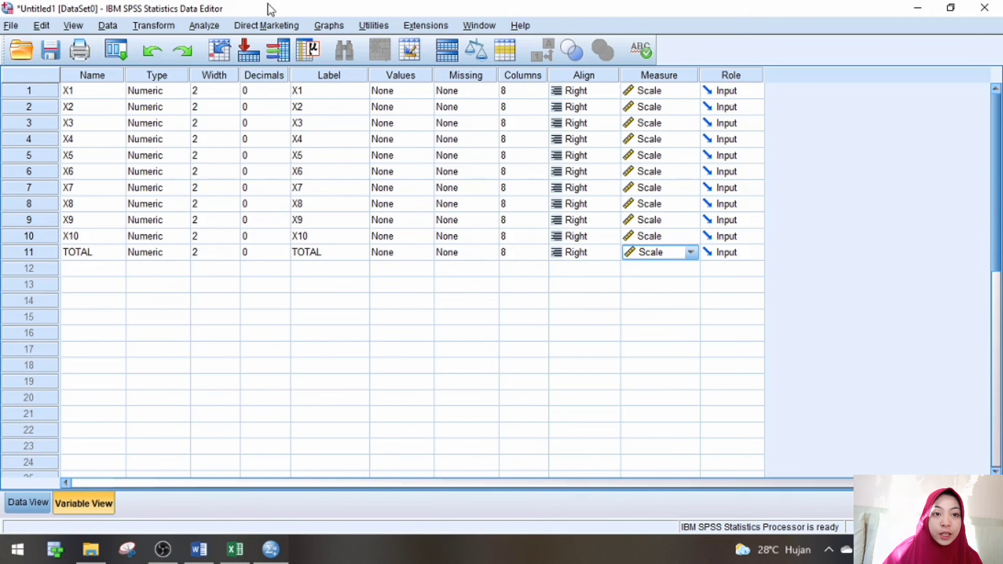
# Open the Bivariate Correlations analysis and look through its list of available variables.
pyautogui.click(207, 29)
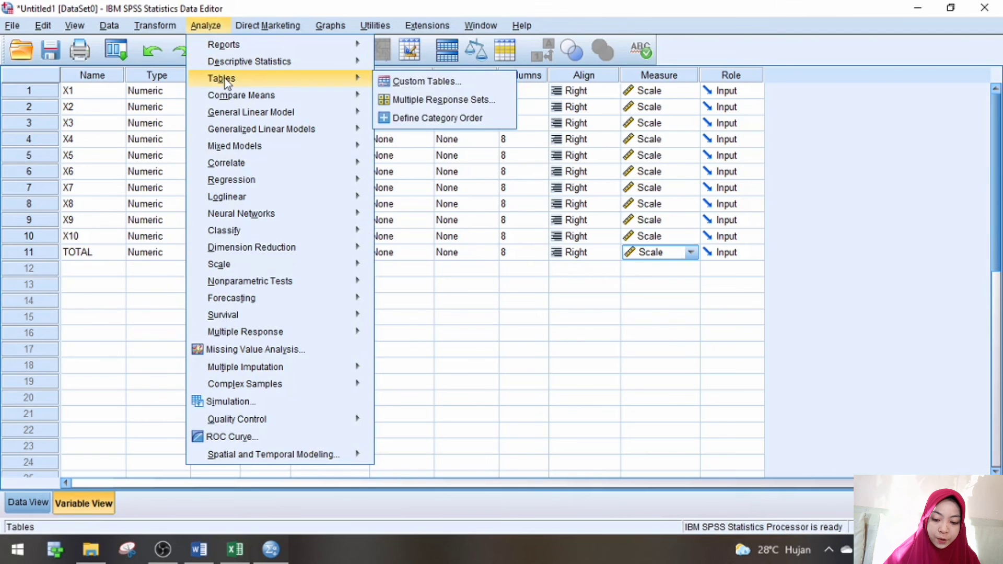
pyautogui.moveTo(237, 165)
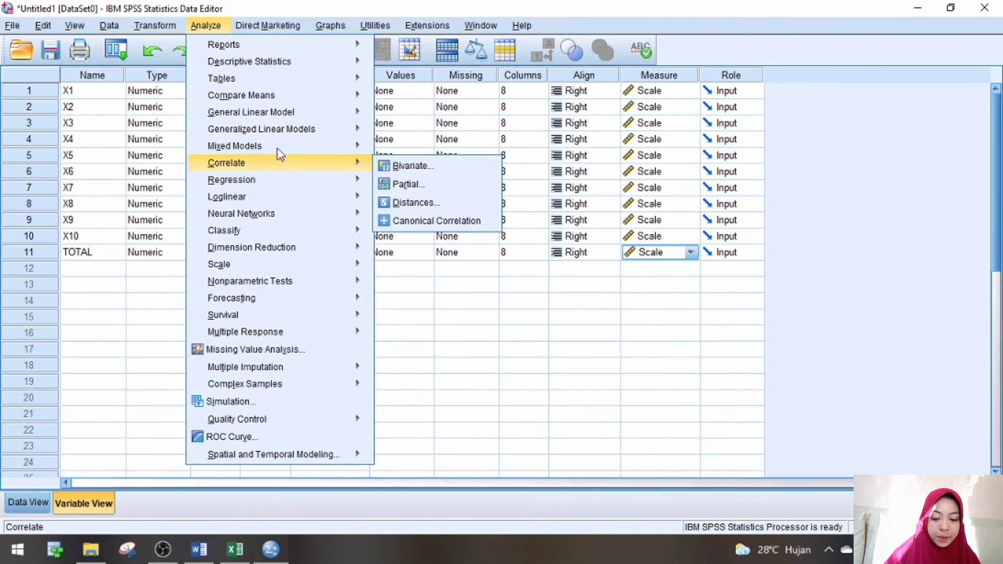
pyautogui.click(385, 164)
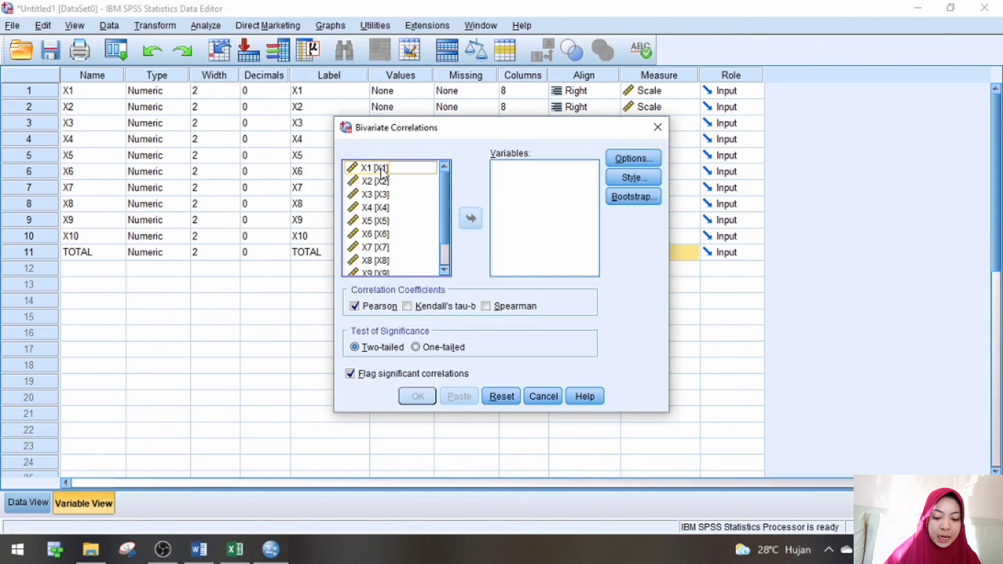
pyautogui.click(449, 254)
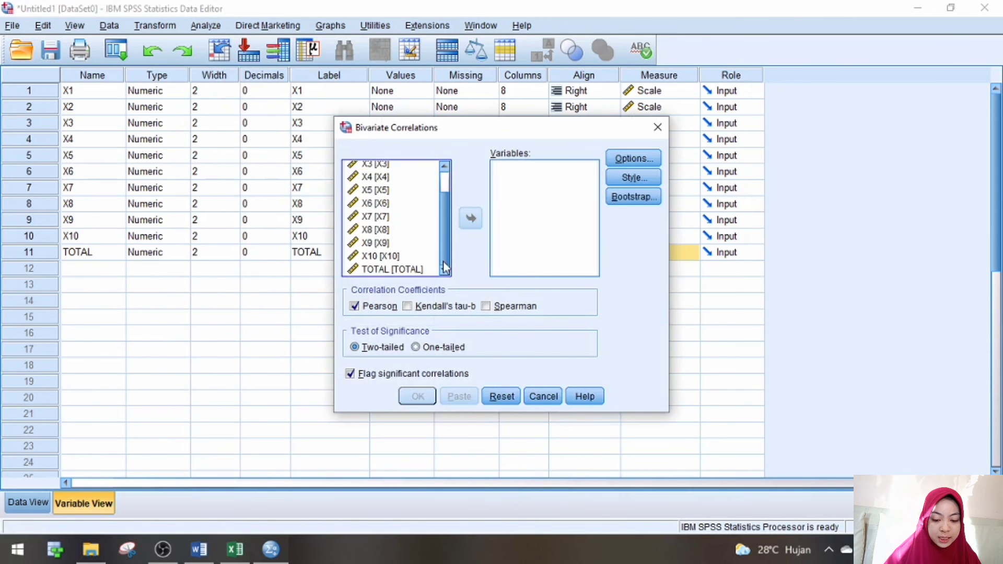
pyautogui.click(442, 183)
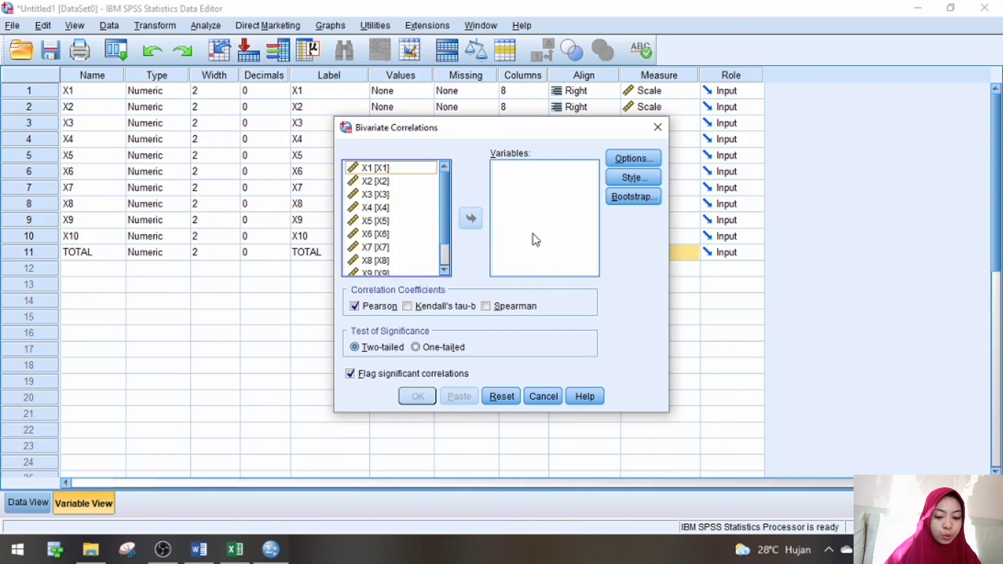
pyautogui.click(400, 168)
pyautogui.click(470, 219)
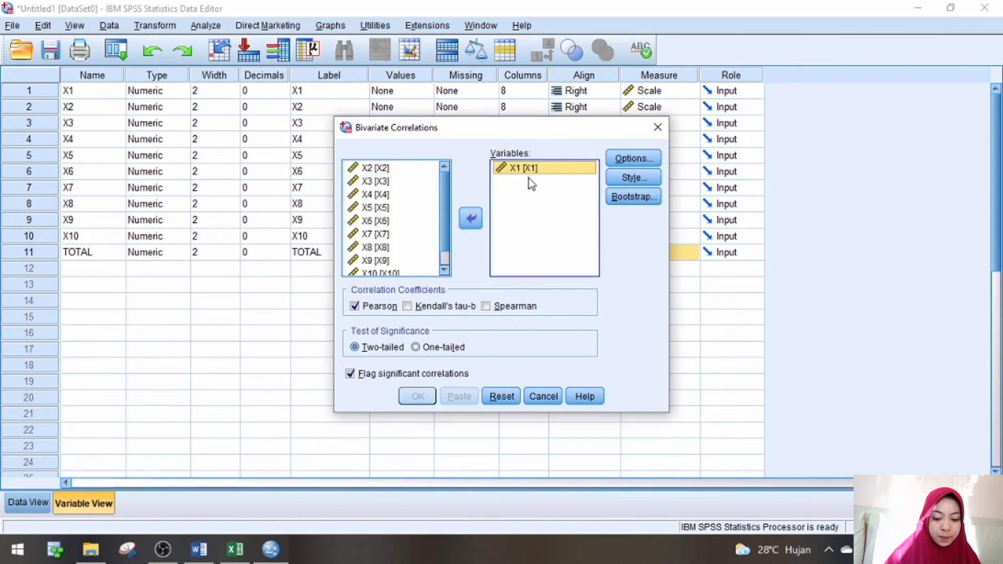
pyautogui.click(470, 219)
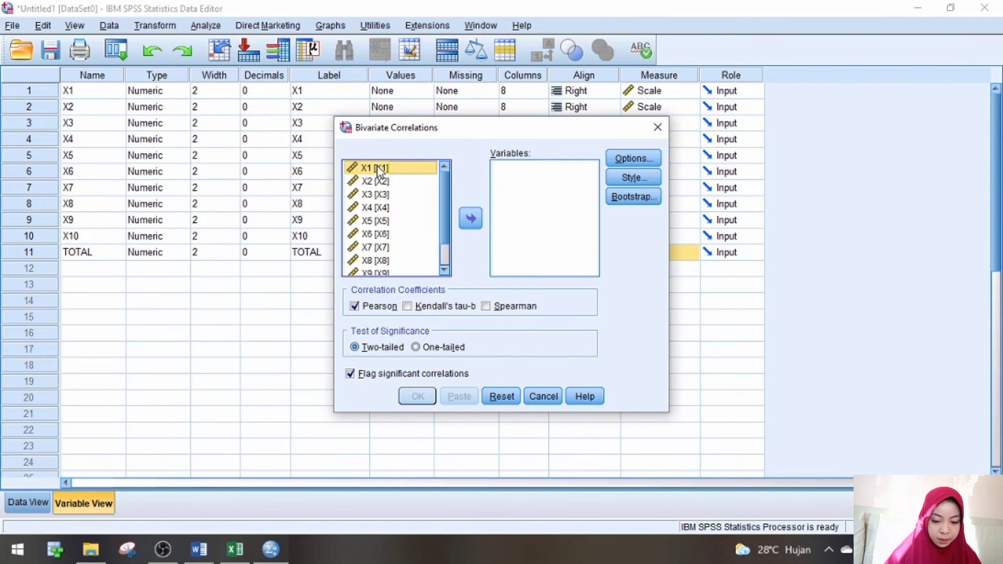
# Run a two-tailed Pearson correlation on all variables X1 through X10 and TOTAL, with significant correlations flagged.
pyautogui.hotkey('shift', 'Down')
pyautogui.hotkey('shift', 'Down')
pyautogui.hotkey('shift', 'Down')
pyautogui.hotkey('shift', 'Down')
pyautogui.hotkey('shift', 'Down')
pyautogui.hotkey('shift', 'Down')
pyautogui.hotkey('shift', 'Down')
pyautogui.hotkey('shift', 'Down')
pyautogui.hotkey('shift', 'Down')
pyautogui.hotkey('shift', 'Down')
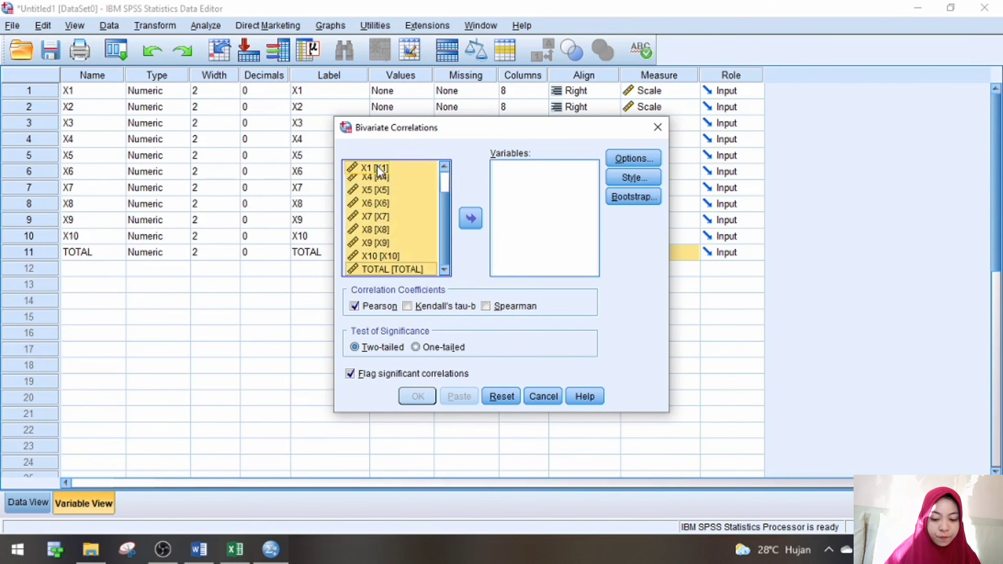
pyautogui.click(478, 224)
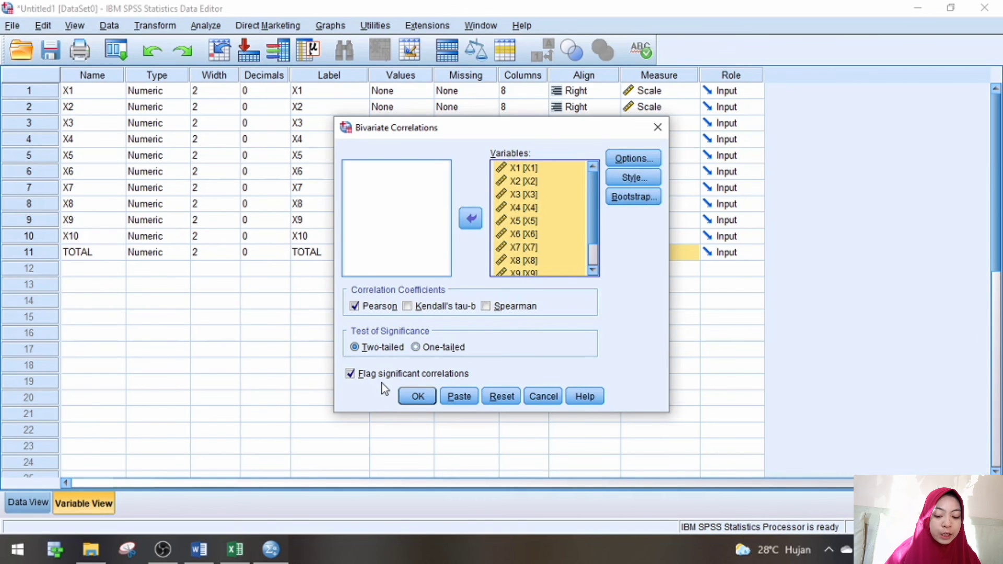
pyautogui.click(418, 397)
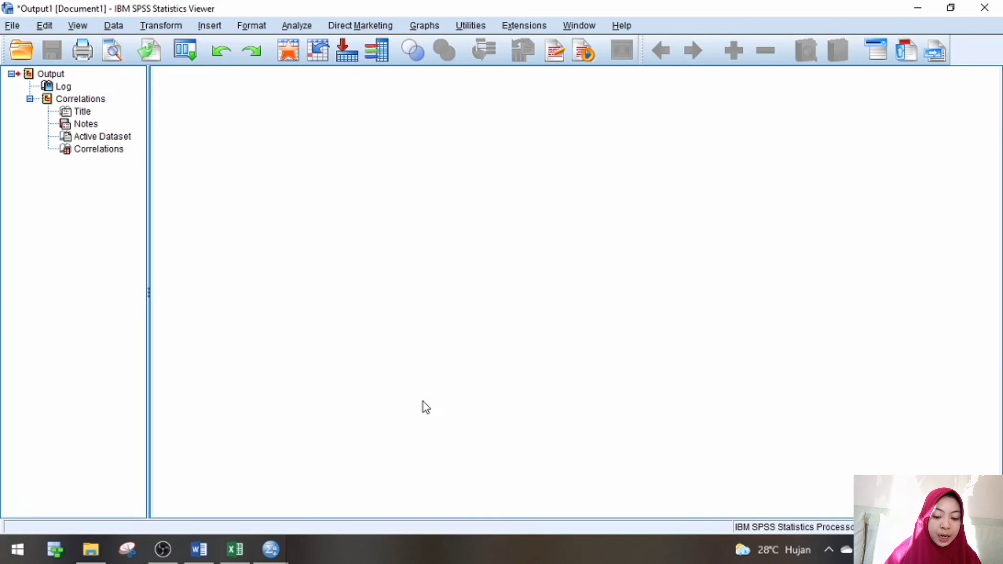
# Copy the Correlations table from the output.
pyautogui.click(423, 402)
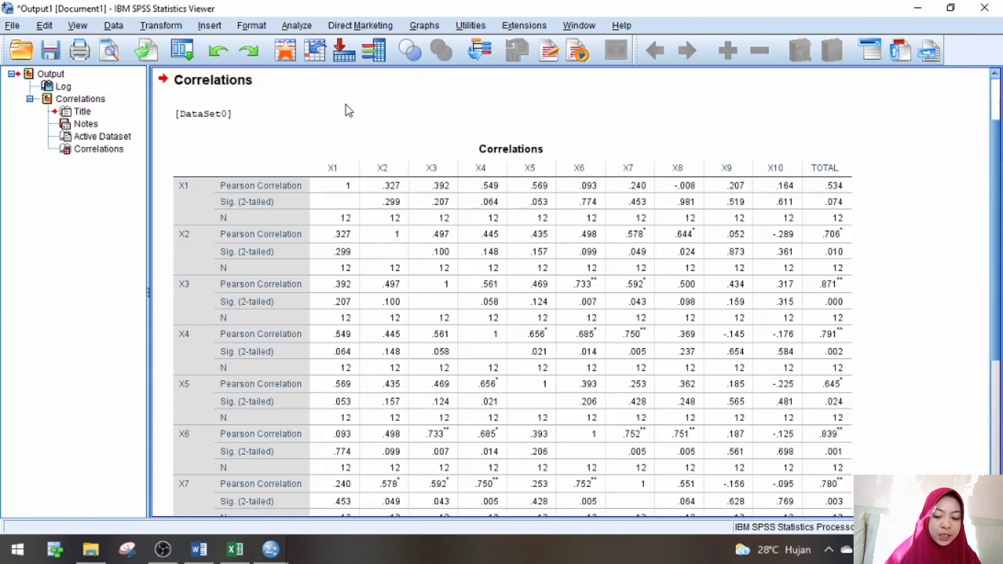
pyautogui.rightClick(299, 158)
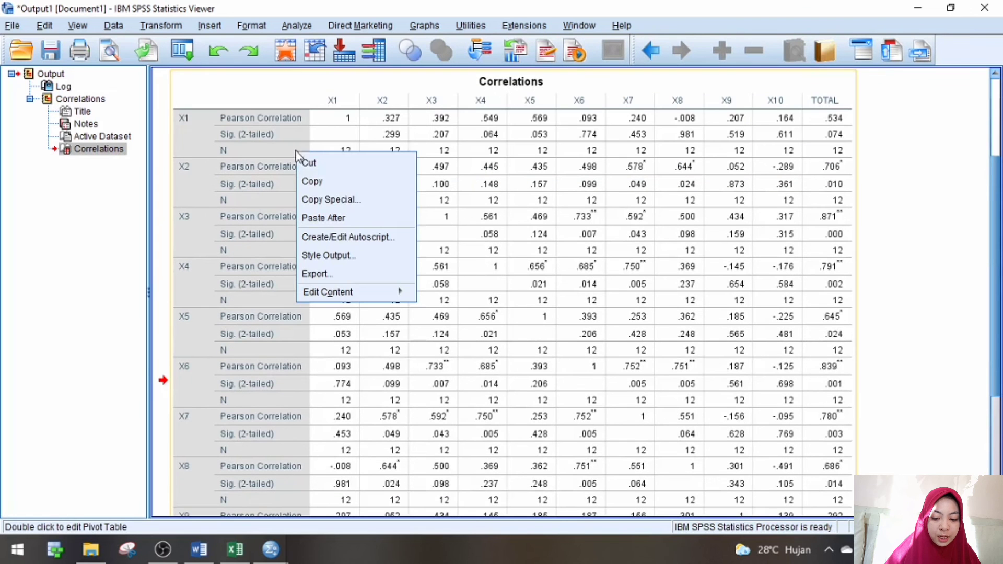
pyautogui.click(312, 181)
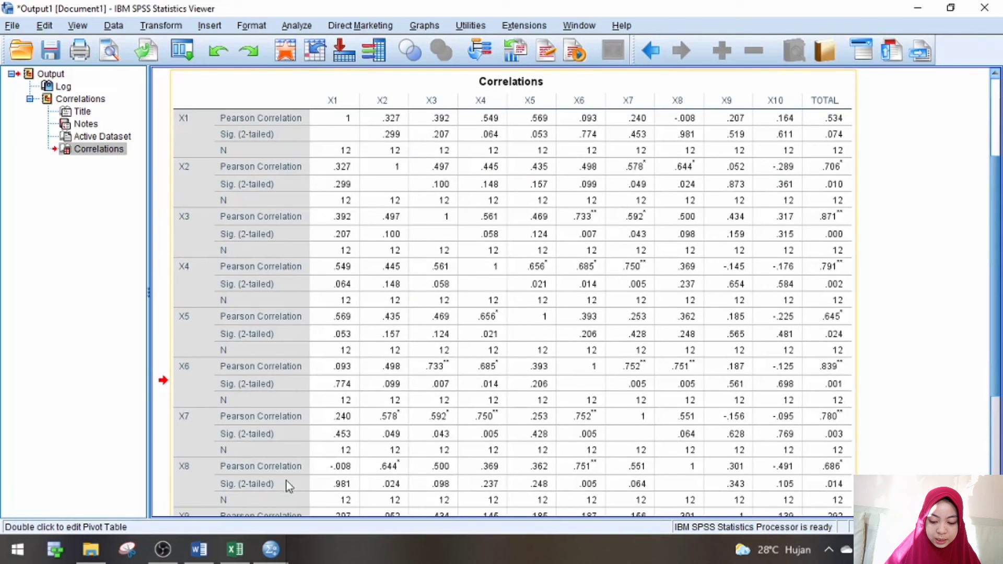
# Switch to Word, create a new blank document and set its page orientation to landscape.
pyautogui.click(199, 550)
pyautogui.hotkey('ctrl', 'n')
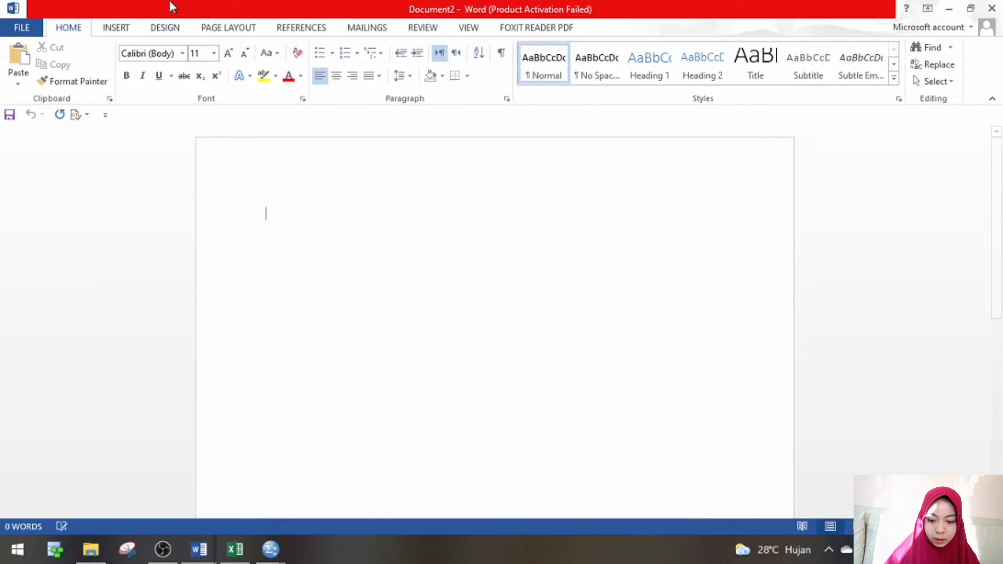
pyautogui.click(209, 27)
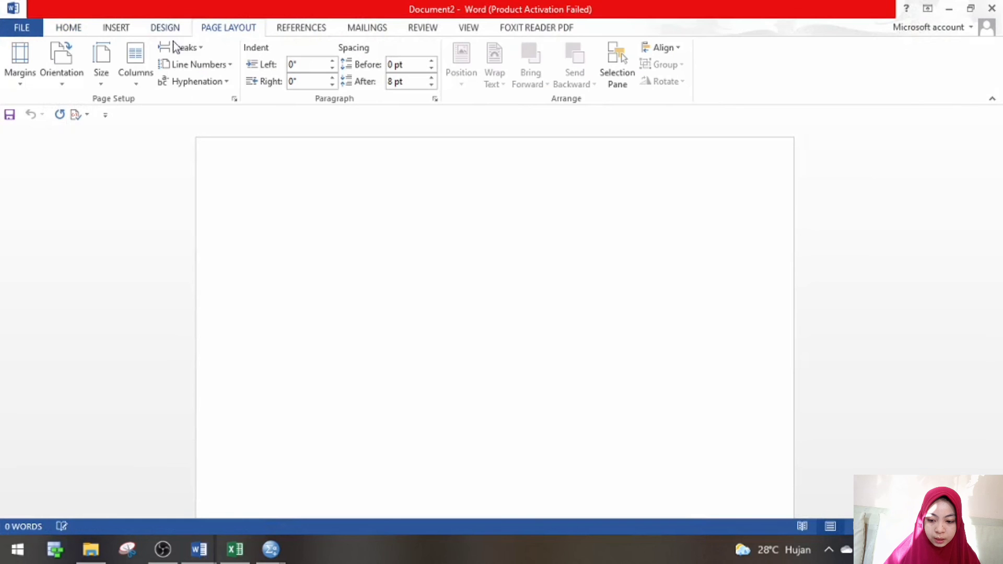
pyautogui.click(45, 68)
pyautogui.click(78, 154)
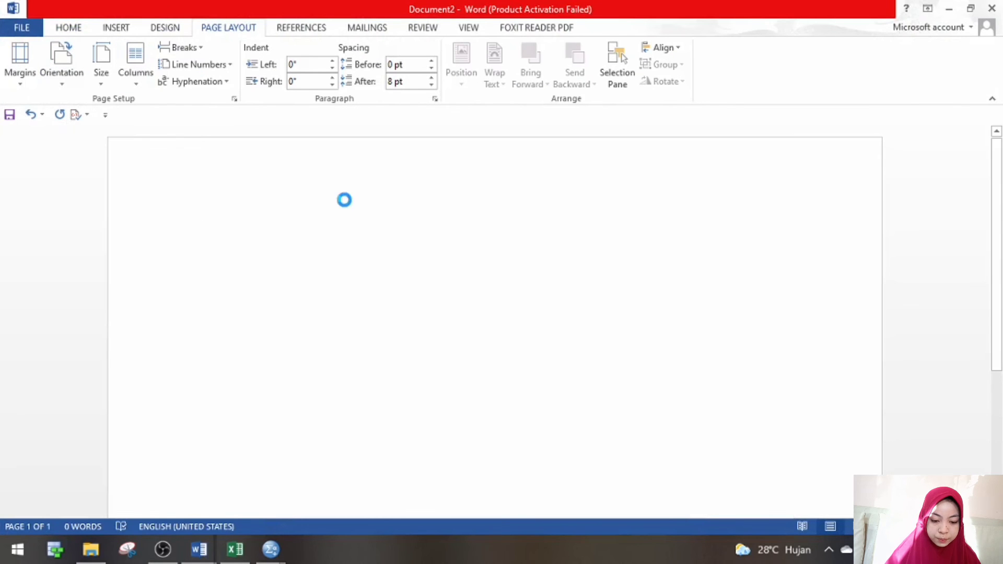
# Paste the copied Correlations table into the blank landscape document.
pyautogui.hotkey('ctrl', 'v')
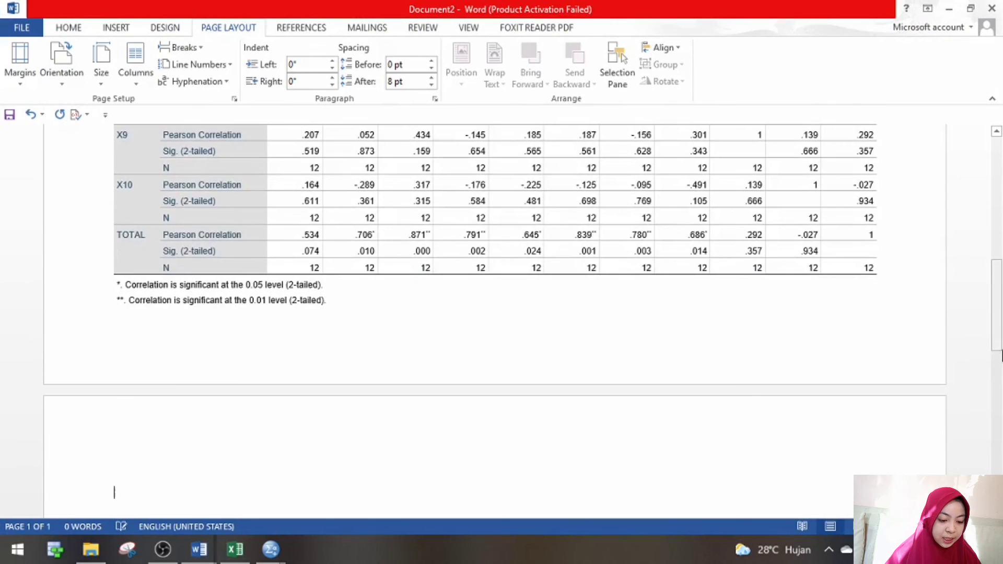
pyautogui.moveTo(1001, 324); pyautogui.dragTo(1000, 303)
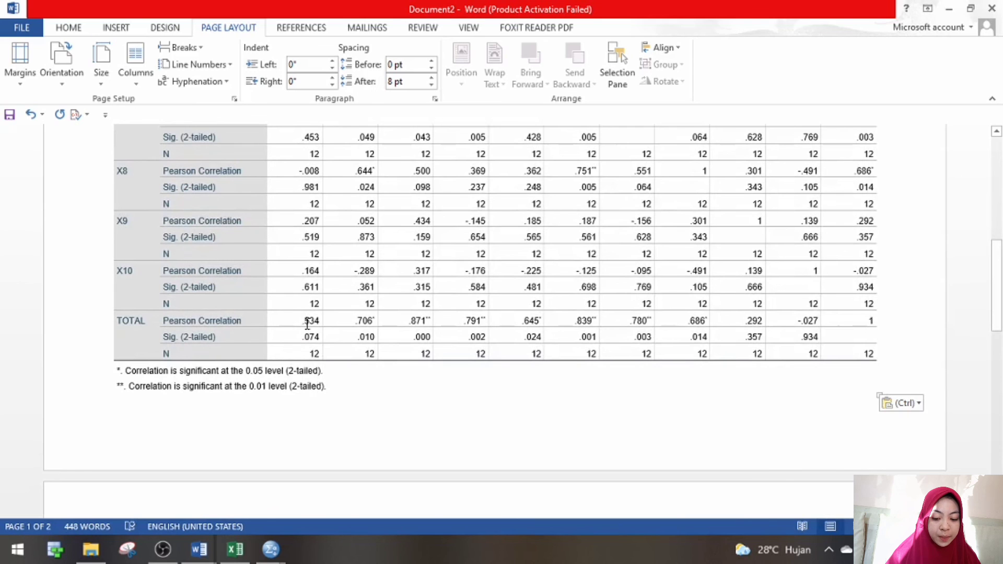
# Highlight in yellow the Pearson correlations for X2, X3 and X4 in the TOTAL row: .706, .871 and .791.
pyautogui.doubleClick(369, 319)
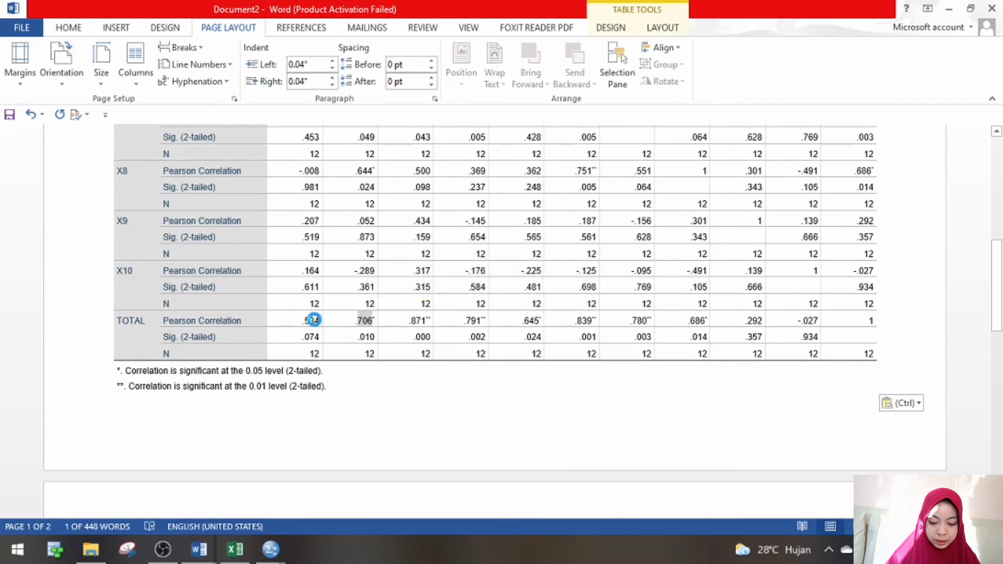
pyautogui.doubleClick(312, 321)
pyautogui.doubleClick(365, 320)
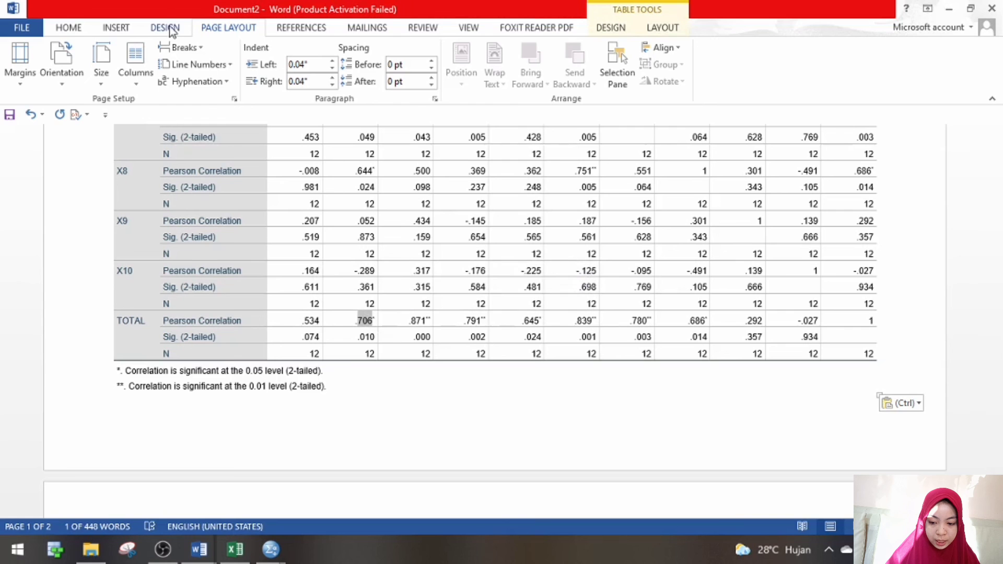
pyautogui.click(70, 22)
pyautogui.click(263, 76)
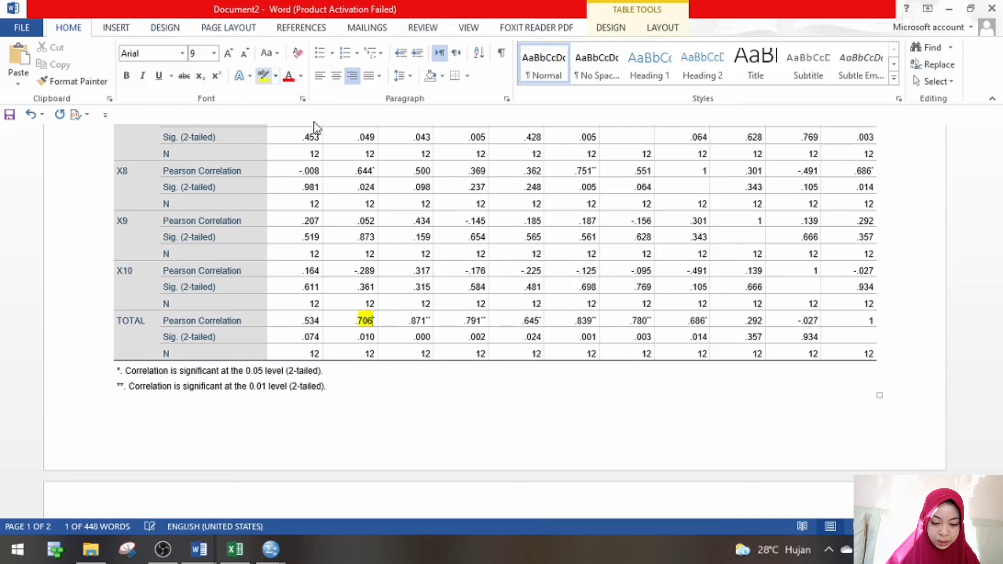
pyautogui.doubleClick(428, 319)
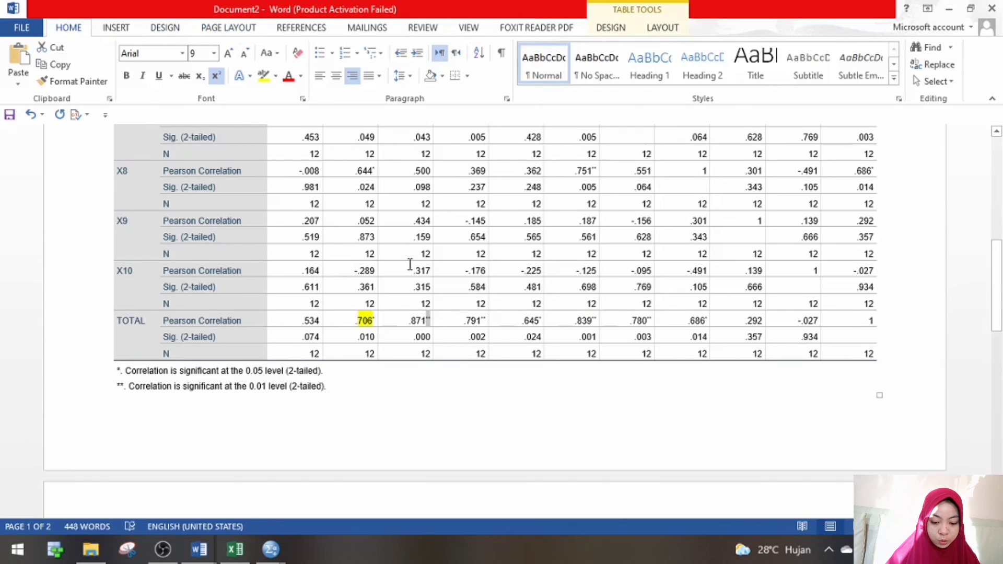
pyautogui.doubleClick(420, 321)
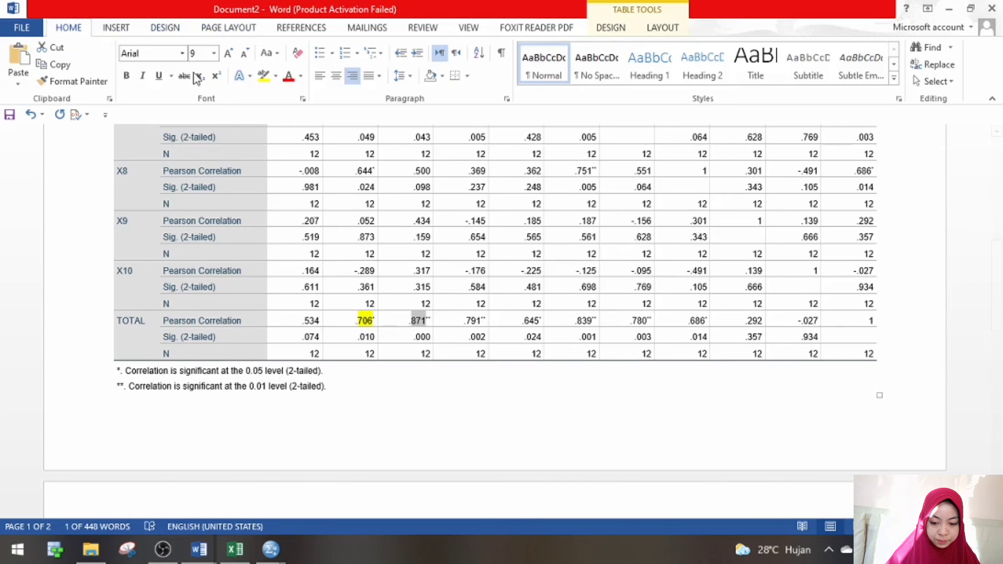
pyautogui.click(263, 76)
pyautogui.click(477, 321)
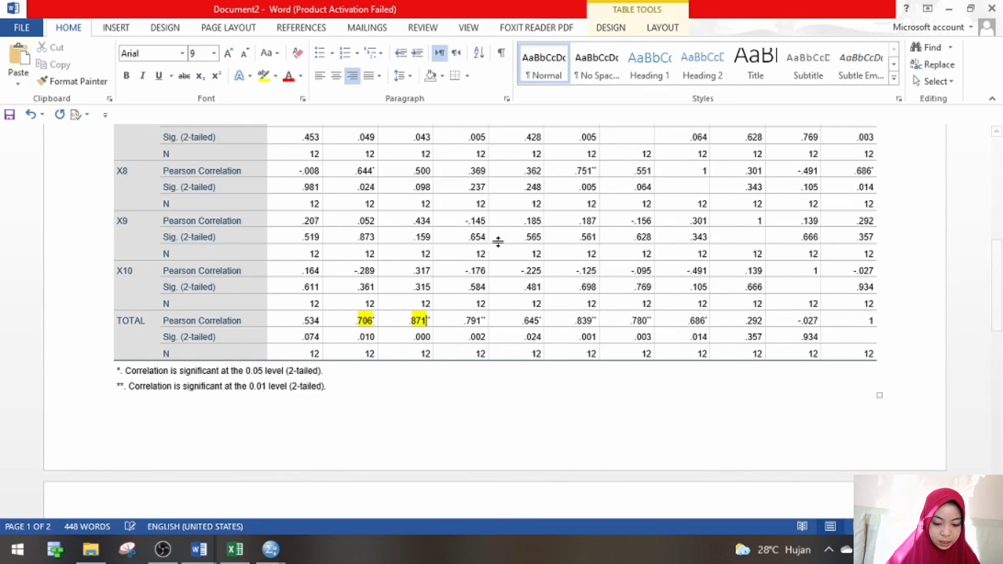
pyautogui.doubleClick(476, 321)
pyautogui.click(263, 76)
pyautogui.click(481, 321)
# Highlight in yellow the TOTAL row's Pearson correlations for X5 through X8: .645, .839, .780 and .686.
pyautogui.doubleClick(533, 320)
pyautogui.click(592, 299)
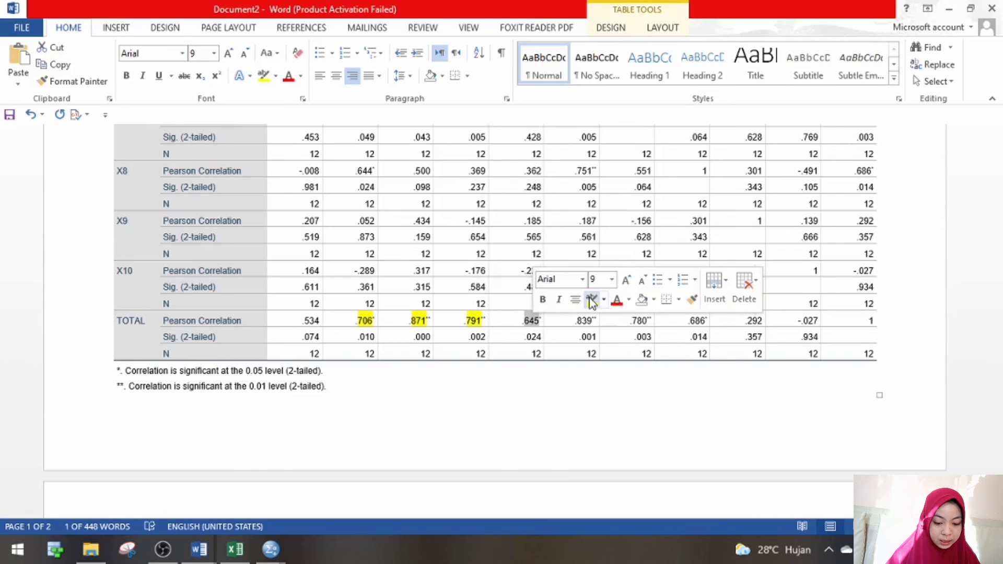
pyautogui.doubleClick(584, 320)
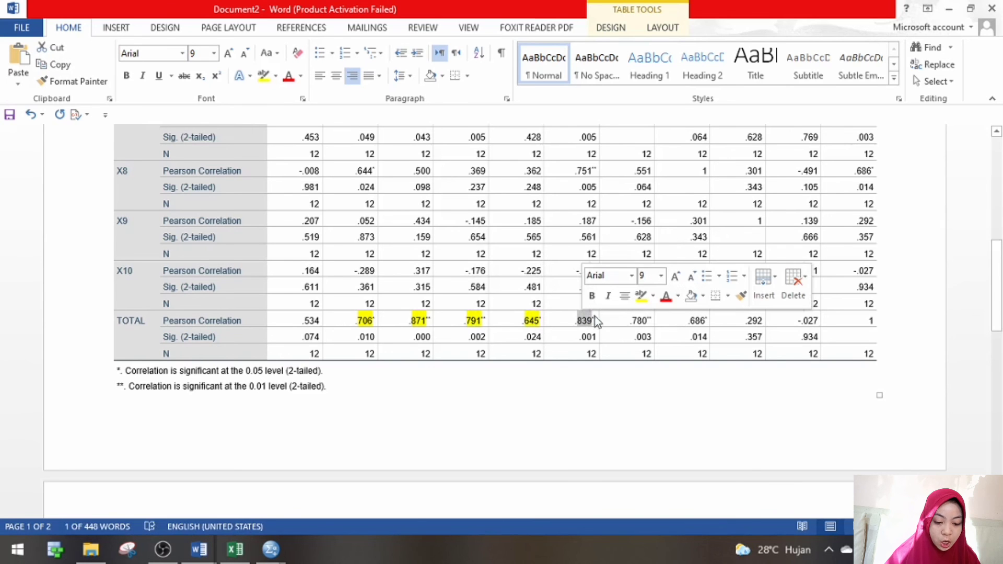
pyautogui.click(639, 300)
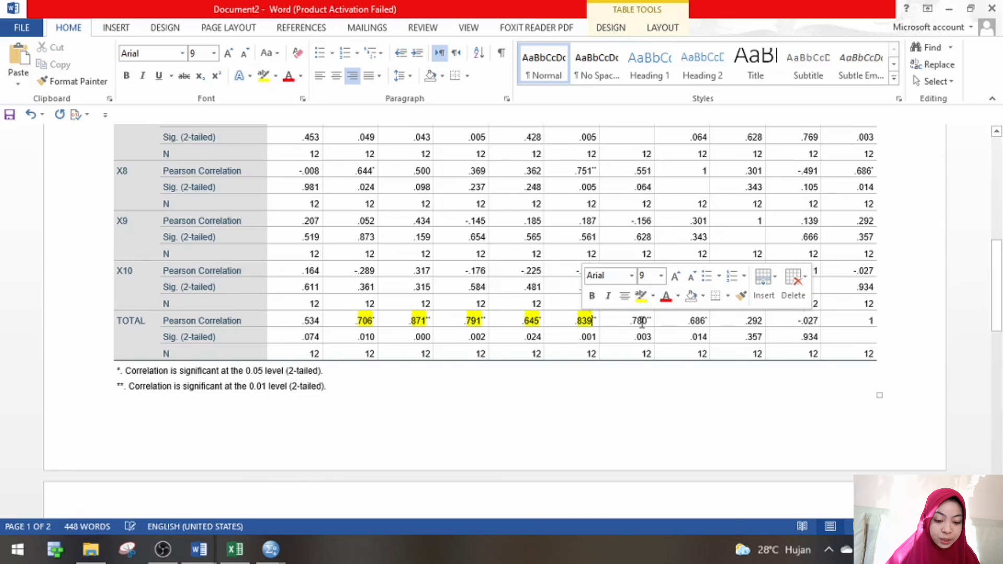
pyautogui.doubleClick(641, 320)
pyautogui.click(700, 299)
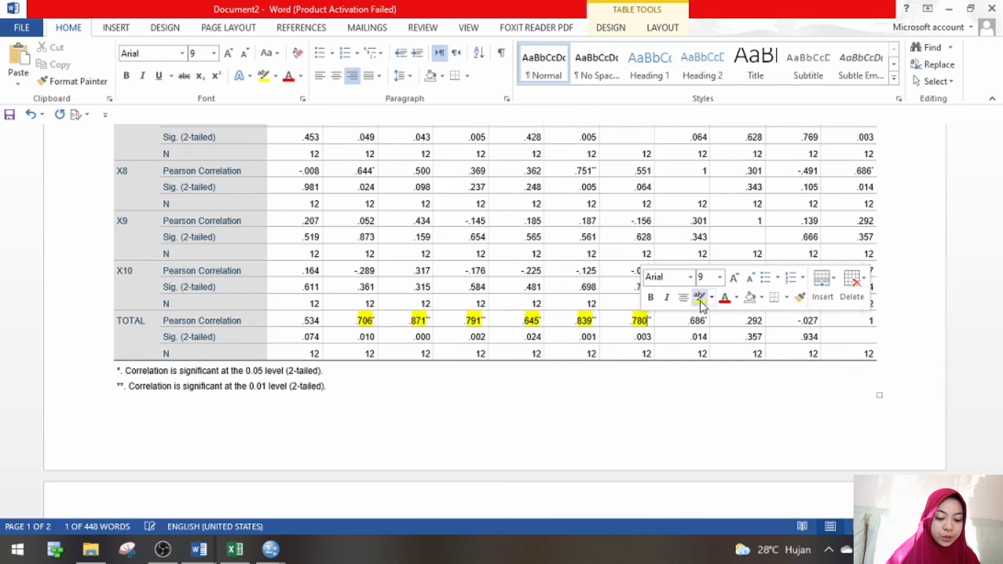
pyautogui.doubleClick(697, 321)
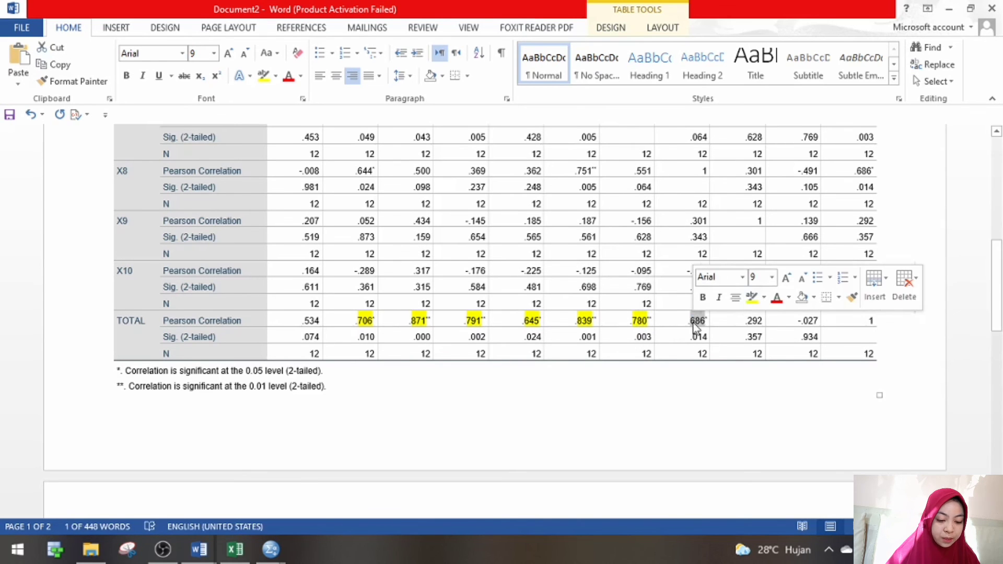
pyautogui.click(747, 302)
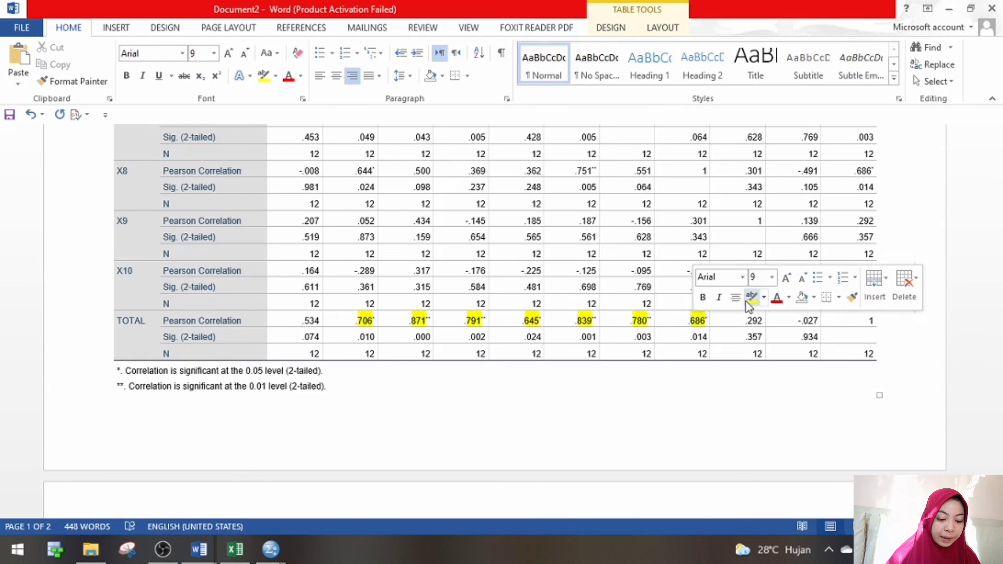
pyautogui.click(768, 398)
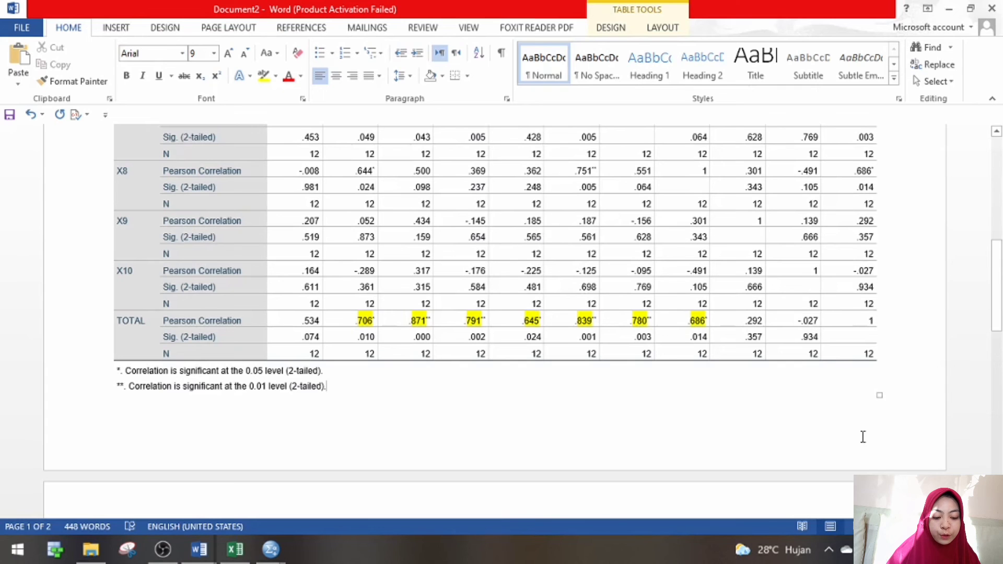
pyautogui.moveTo(997, 323); pyautogui.dragTo(997, 234)
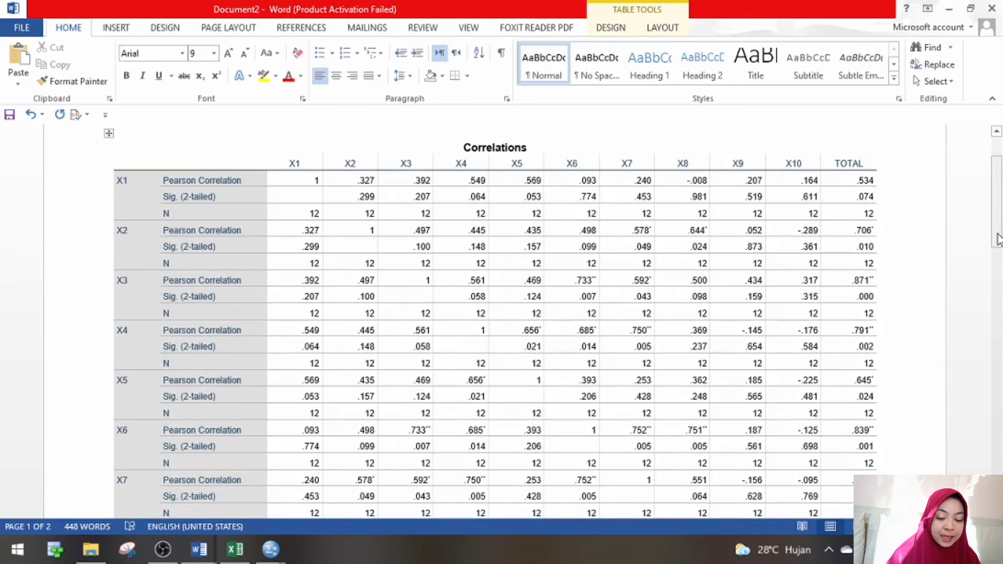